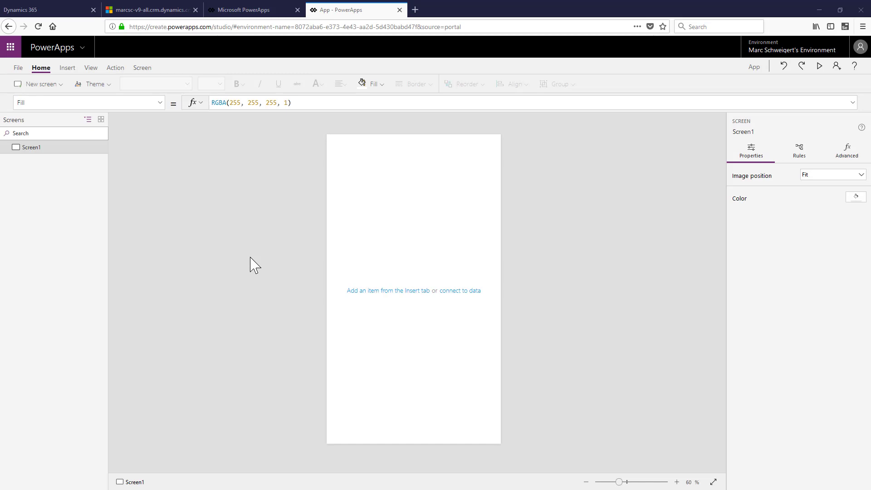
Insert a text input on the blank screen and a button placed directly below it, aligned with the input's left edge.
{"action": "left_click", "coordinate": [67, 68]}
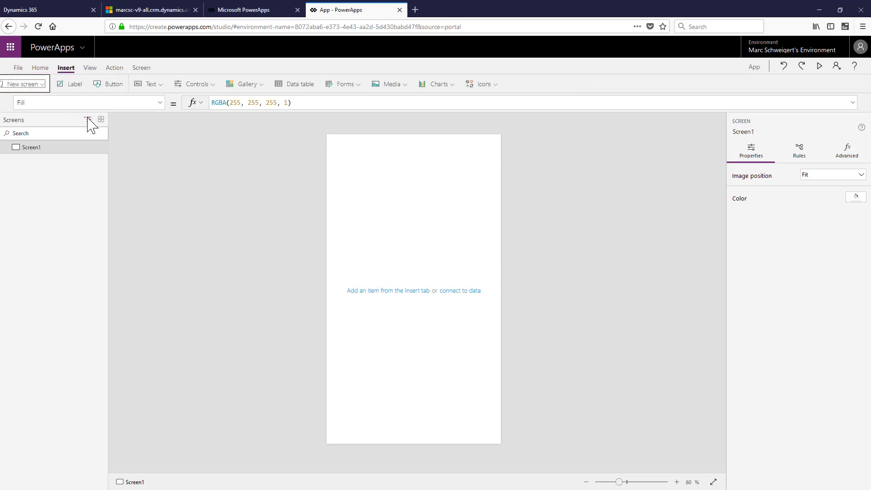
{"action": "left_click", "coordinate": [167, 86]}
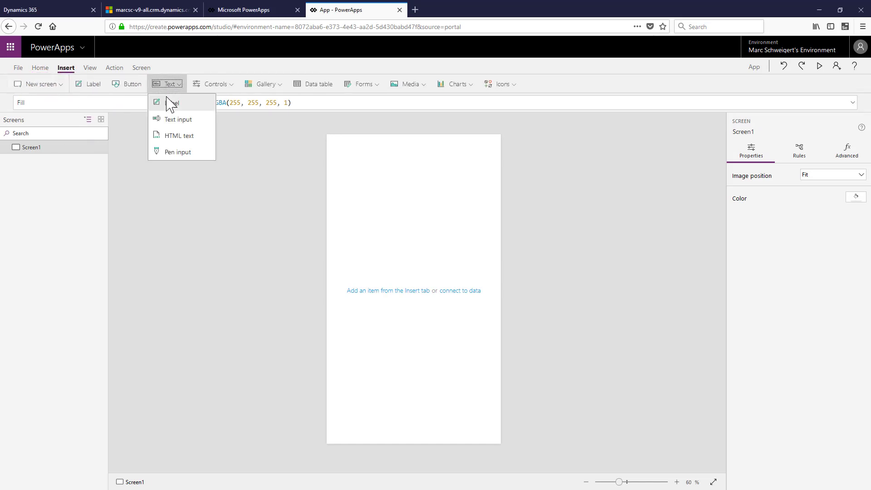
{"action": "left_click", "coordinate": [176, 120]}
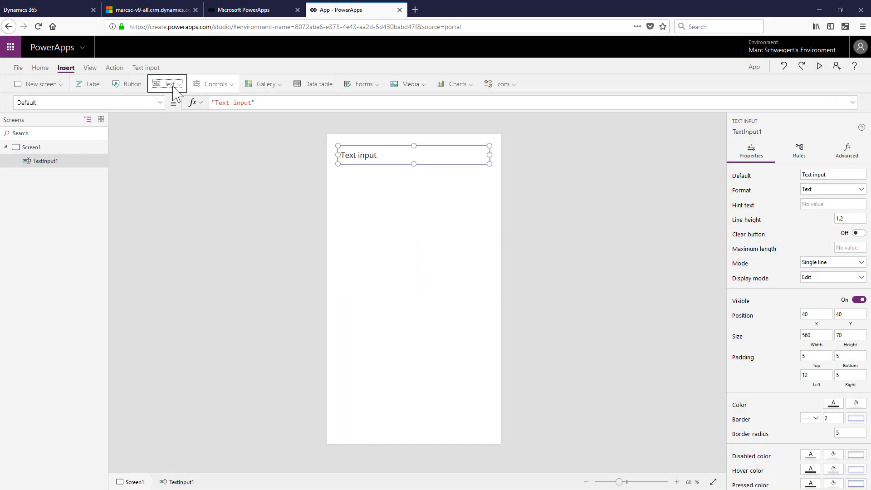
{"action": "left_click", "coordinate": [136, 87]}
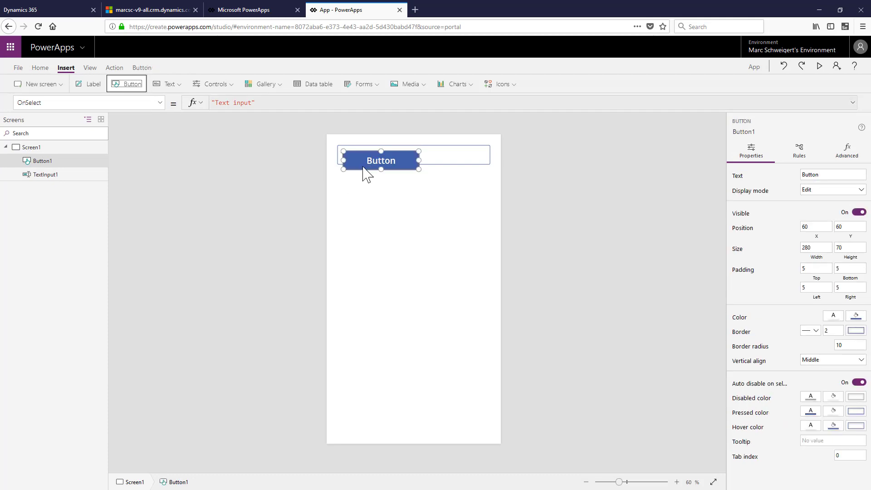
{"action": "left_click_drag", "start_coordinate": [362, 169], "coordinate": [357, 187]}
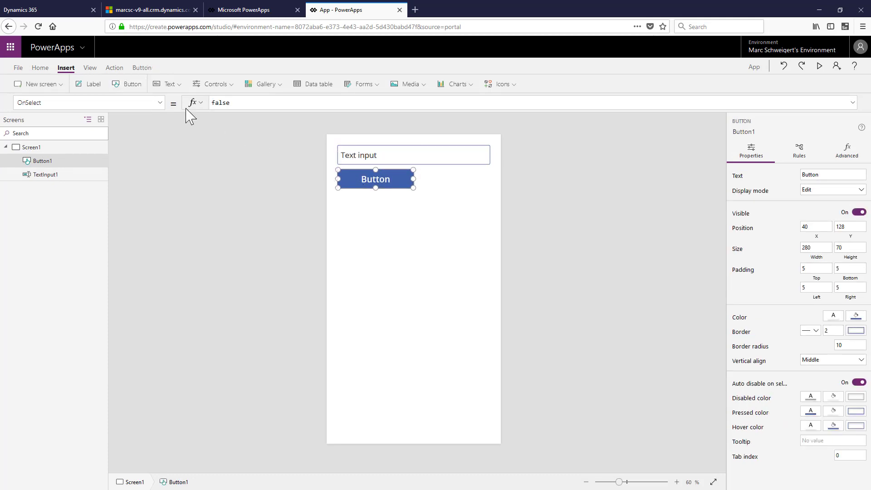
Add a vertical gallery filling the screen area below the button and give it the Title layout.
{"action": "left_click", "coordinate": [279, 86]}
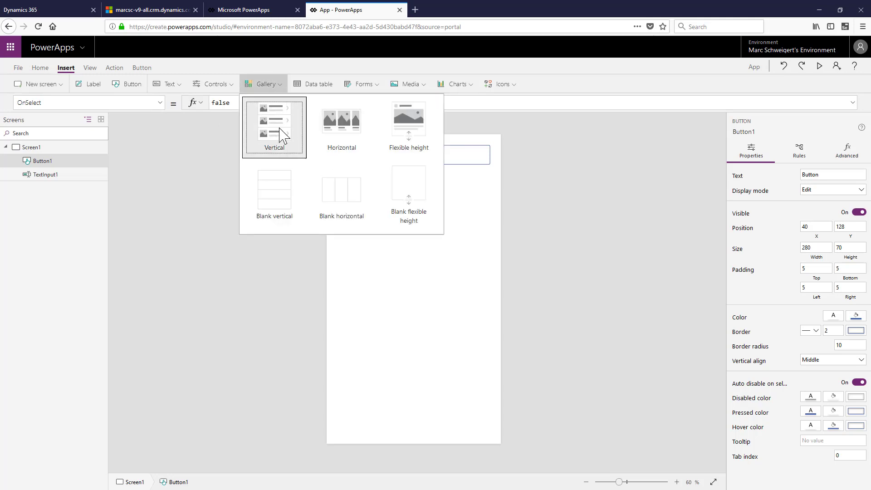
{"action": "left_click", "coordinate": [279, 135]}
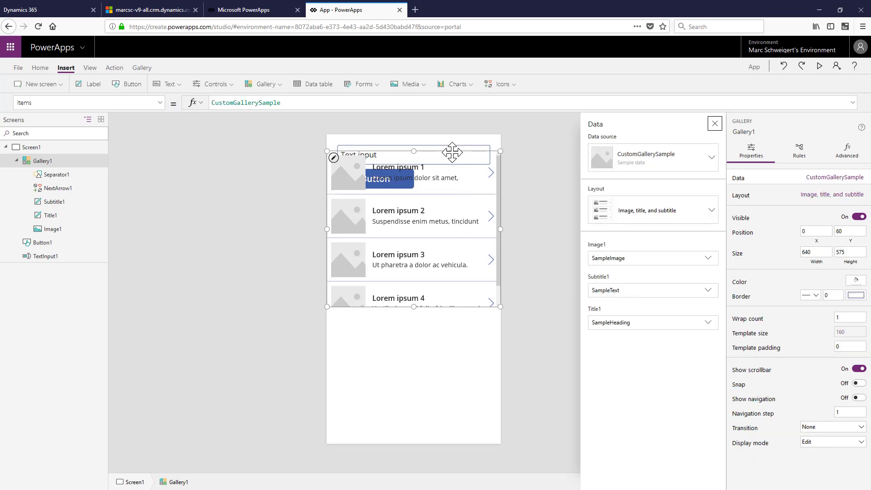
{"action": "left_click_drag", "start_coordinate": [451, 151], "coordinate": [462, 288]}
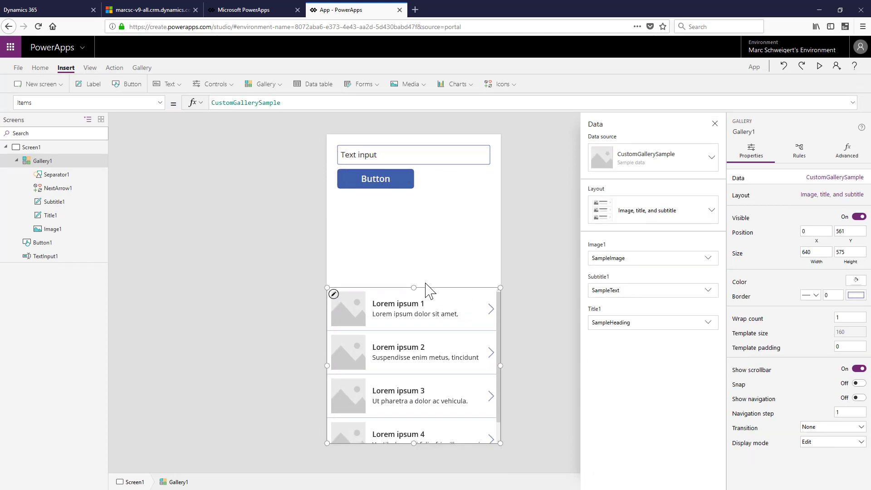
{"action": "left_click_drag", "start_coordinate": [413, 277], "coordinate": [414, 193]}
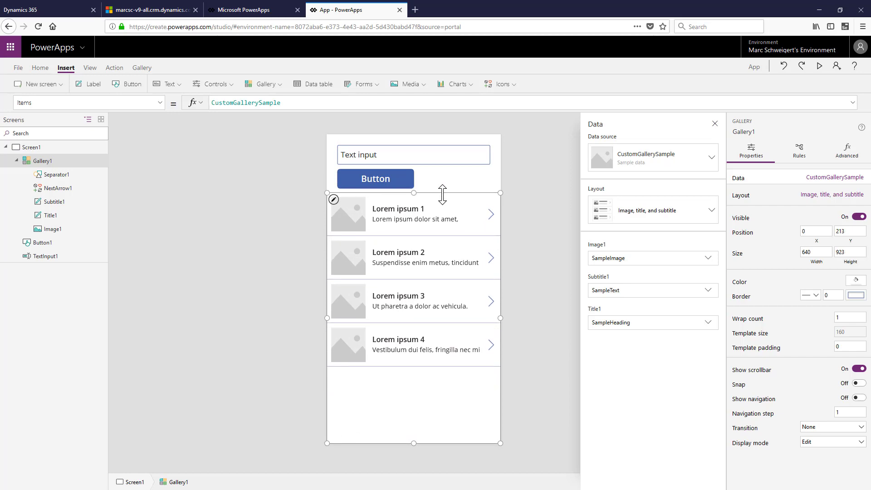
{"action": "left_click", "coordinate": [711, 210]}
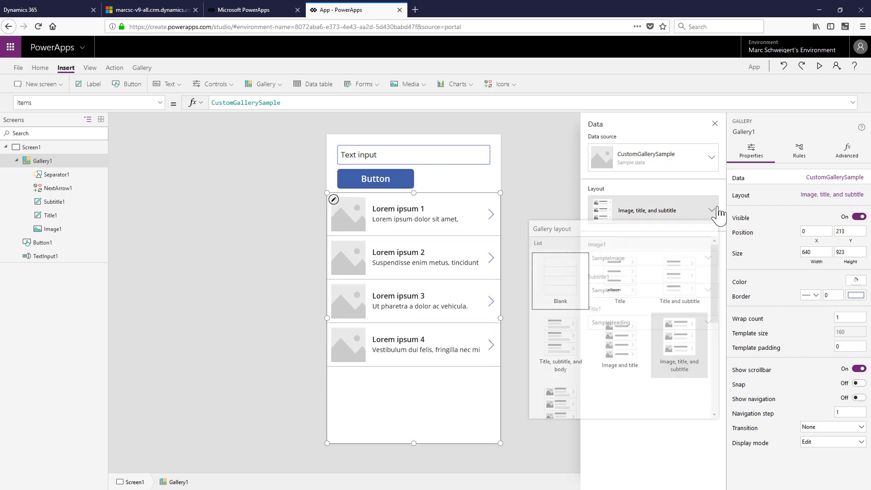
{"action": "left_click", "coordinate": [625, 290]}
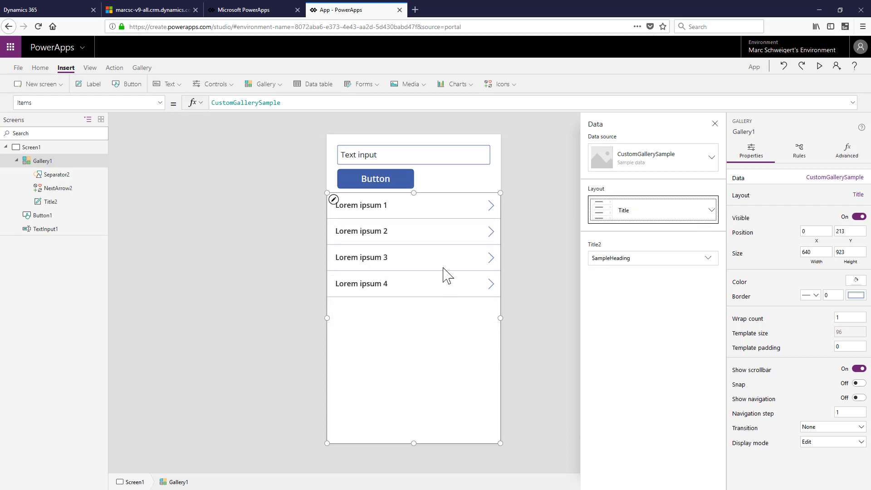
Clear the default text of the text input.
{"action": "left_click", "coordinate": [371, 160]}
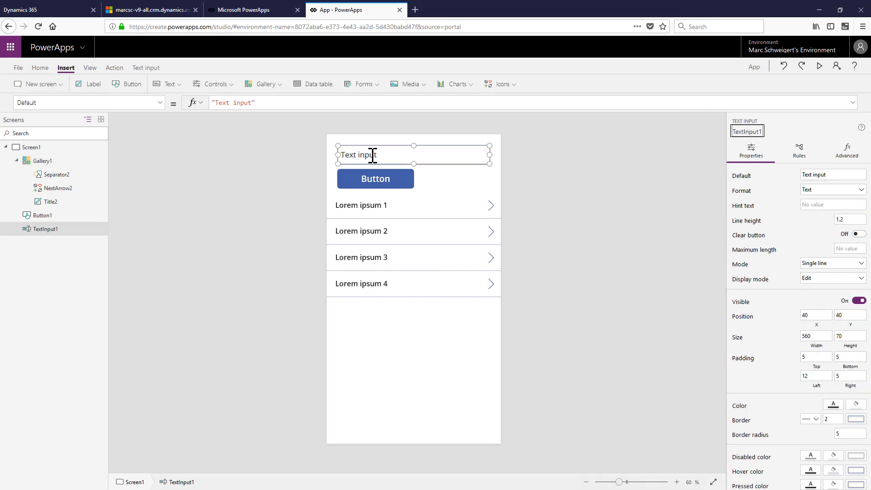
{"action": "left_click", "coordinate": [847, 174]}
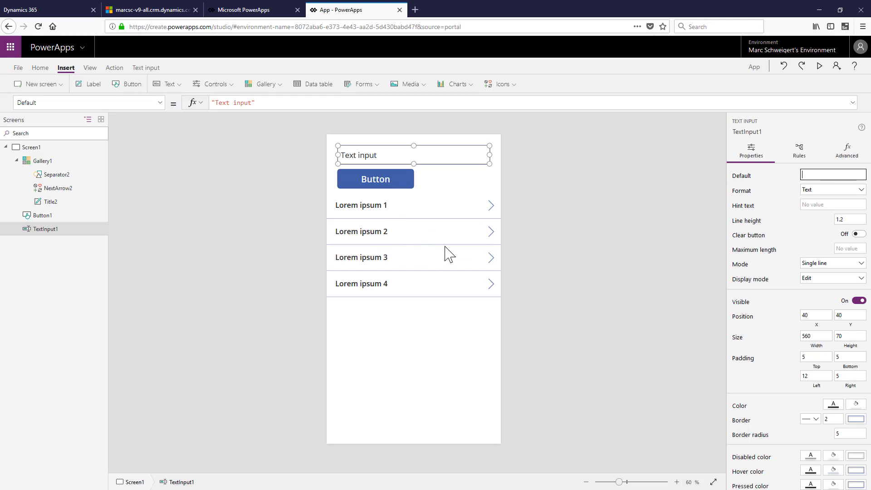
Create a new flow for the button's action and name it Get Opportunities.
{"action": "left_click", "coordinate": [401, 186]}
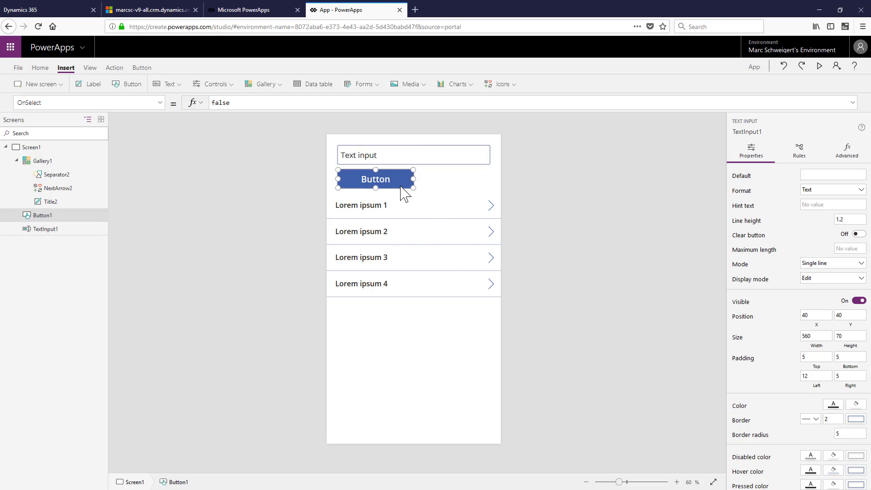
{"action": "left_click", "coordinate": [113, 69]}
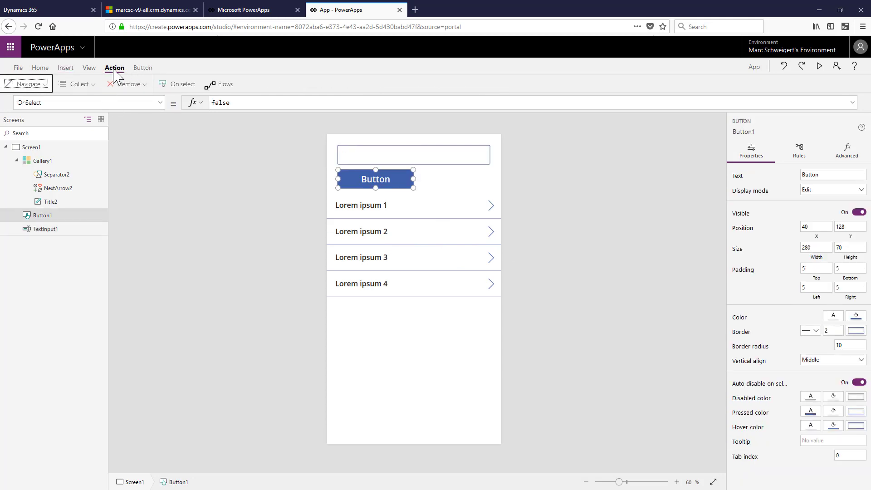
{"action": "left_click", "coordinate": [231, 87]}
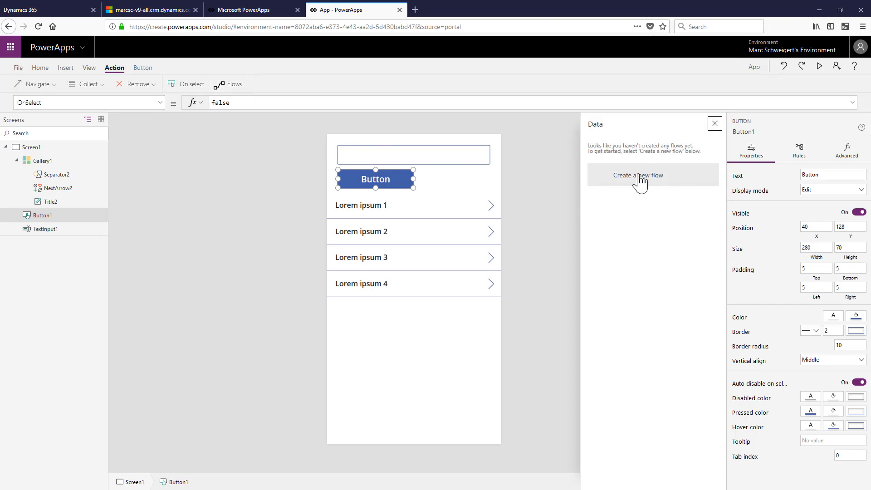
{"action": "left_click", "coordinate": [639, 180]}
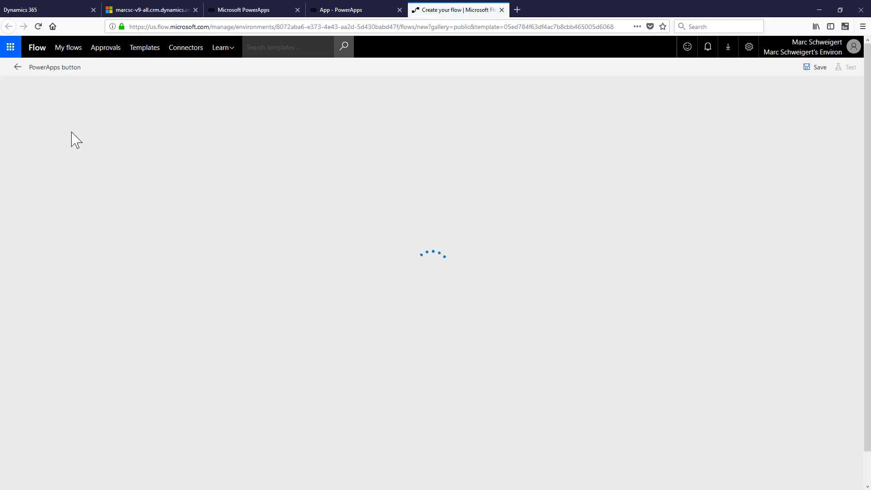
{"action": "left_click", "coordinate": [65, 68]}
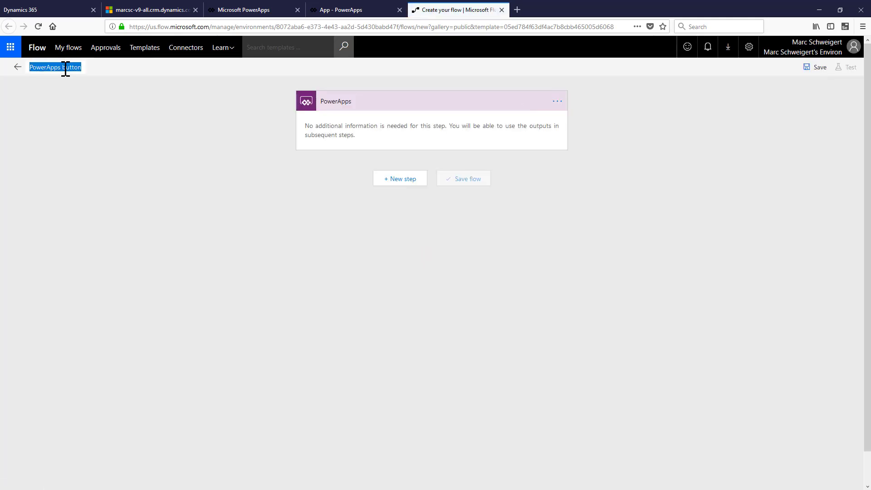
{"action": "type", "text": "Get Opportunities"}
{"action": "left_click", "coordinate": [338, 131]}
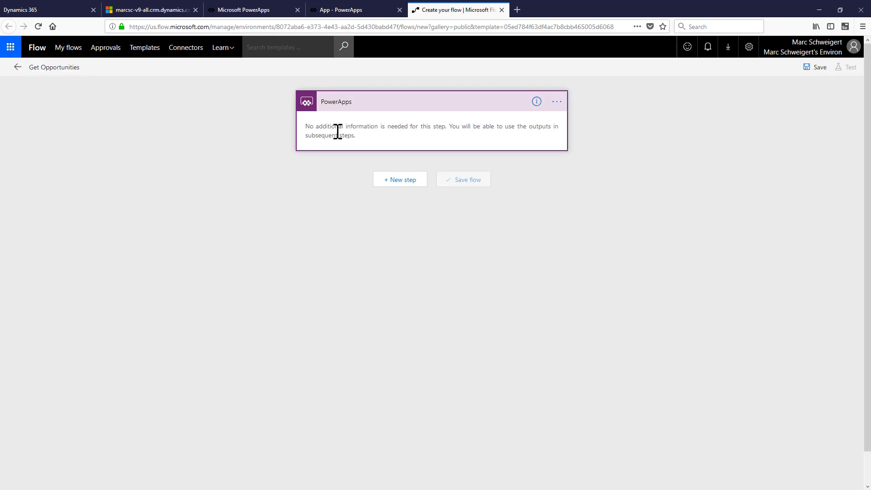
Add the "HTTP with Azure AD - Invoke an HTTP request" action after the PowerApps trigger.
{"action": "left_click", "coordinate": [403, 186]}
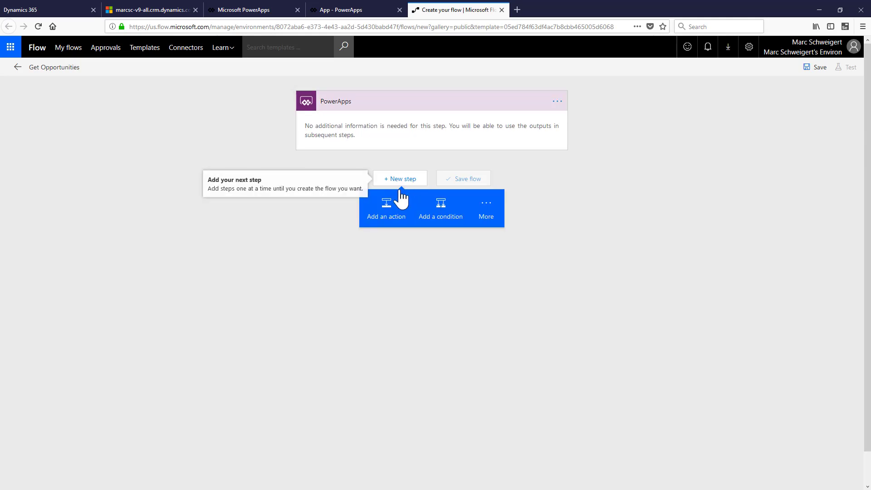
{"action": "left_click", "coordinate": [387, 212]}
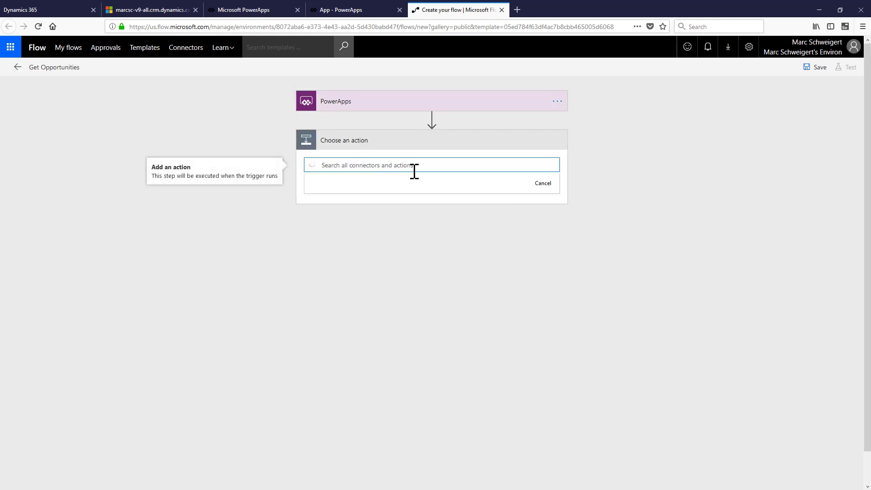
{"action": "type", "text": "http"}
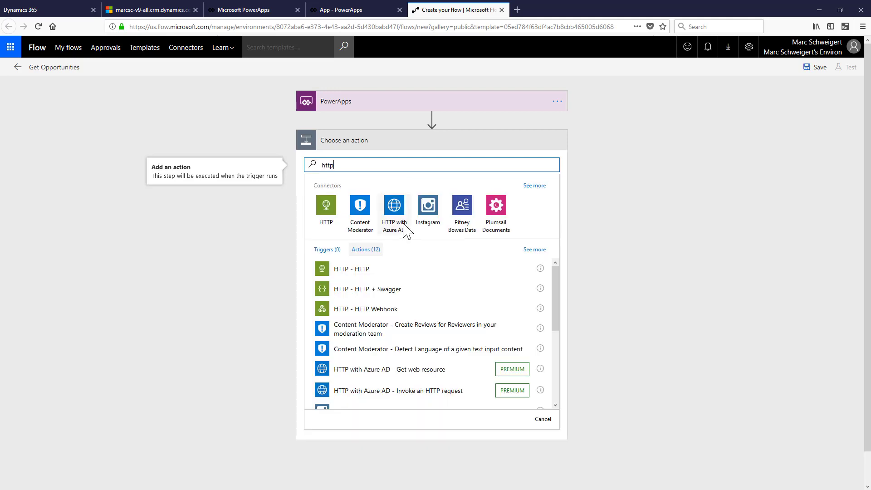
{"action": "left_click", "coordinate": [398, 219]}
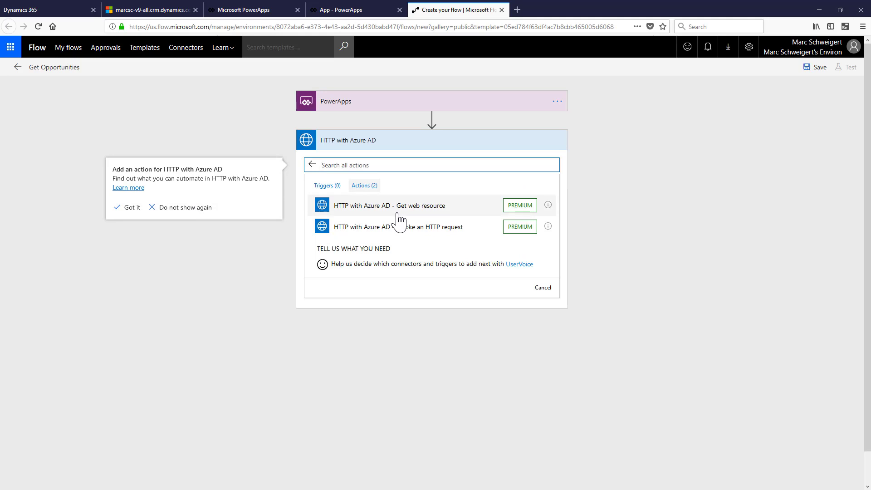
{"action": "left_click", "coordinate": [345, 229]}
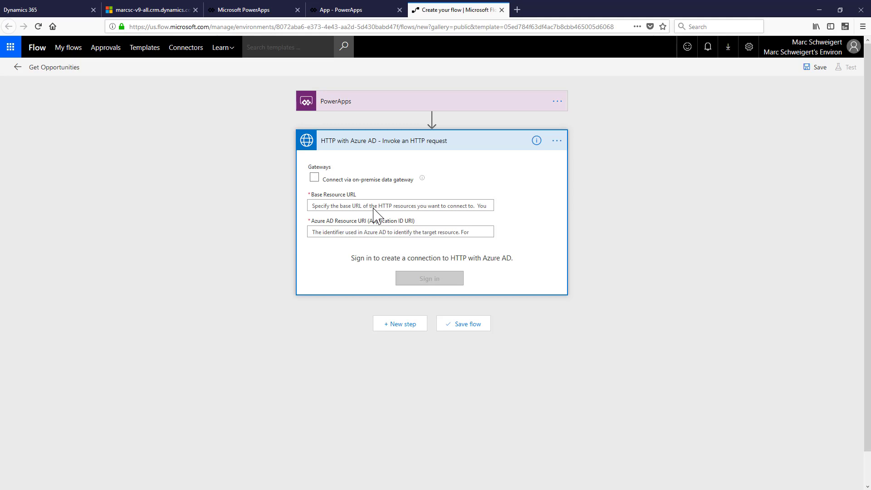
Test the Dynamics Web API opportunities query in its browser tab, first with an empty name filter and then with 'Imp'.
{"action": "left_click", "coordinate": [150, 10]}
{"action": "left_click", "coordinate": [147, 27]}
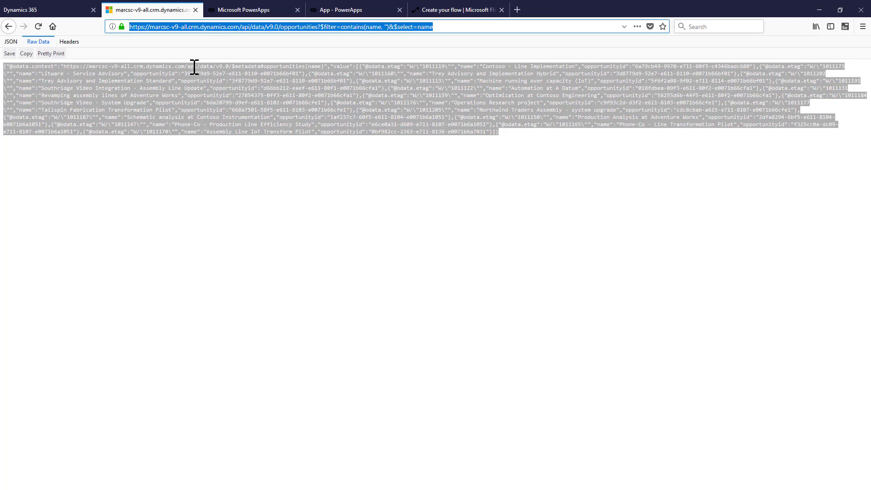
{"action": "left_click", "coordinate": [219, 29]}
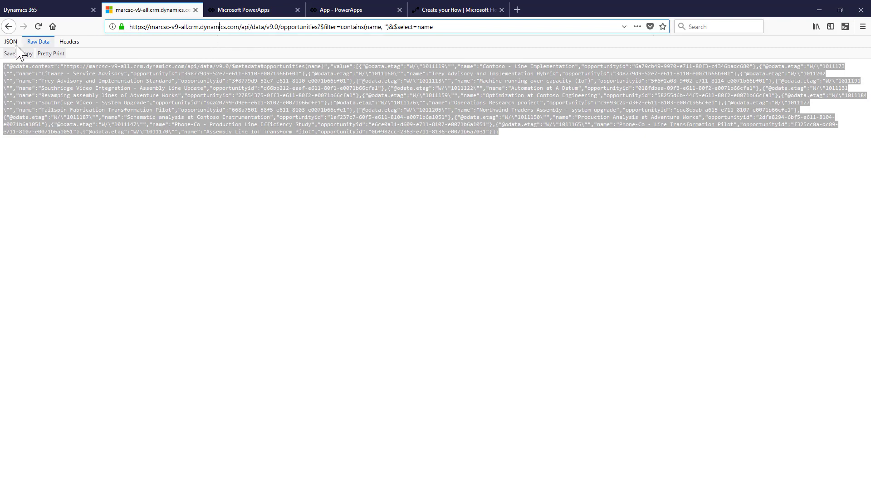
{"action": "key", "text": "Return"}
{"action": "left_click", "coordinate": [380, 26]}
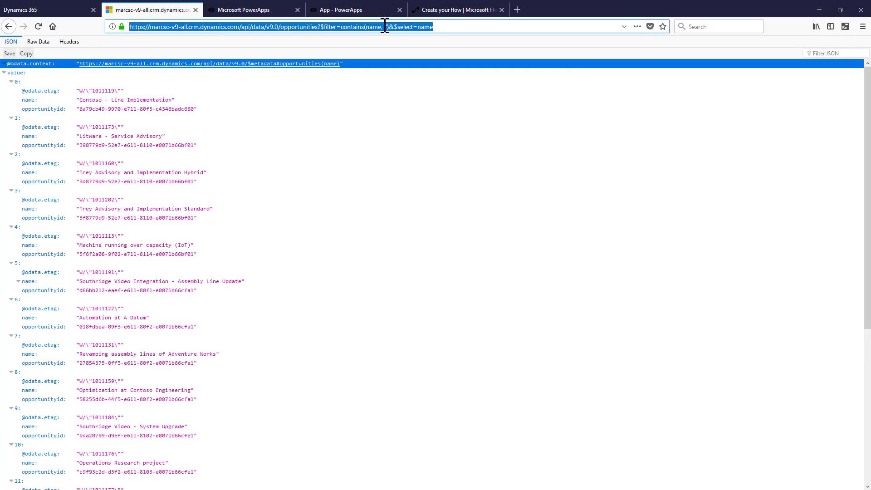
{"action": "left_click", "coordinate": [385, 26]}
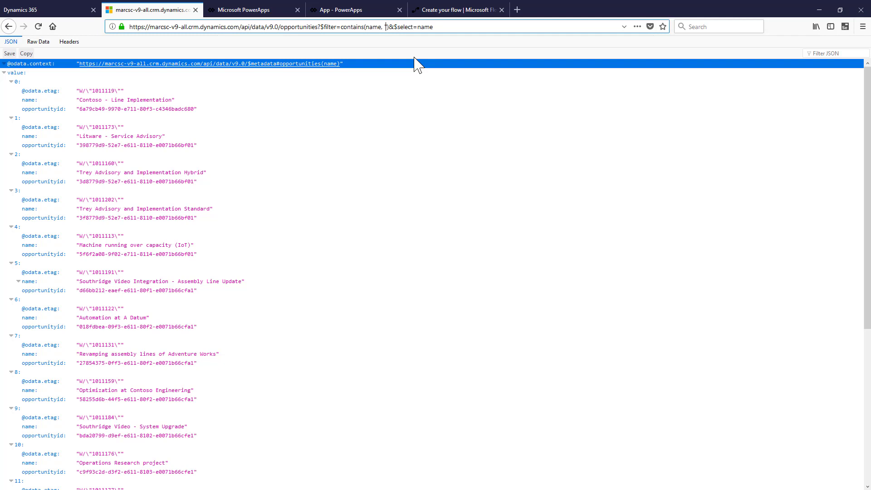
{"action": "type", "text": "Imp"}
{"action": "key", "text": "Return"}
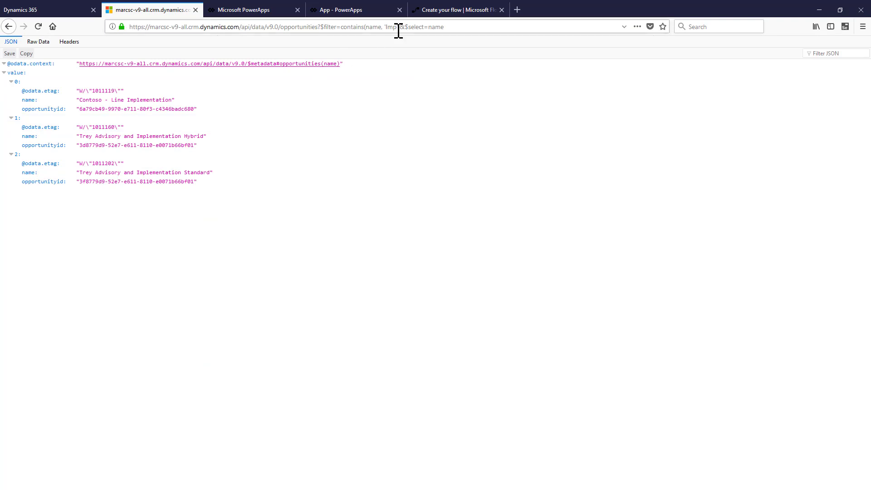
Copy the Dynamics organization's root URL into Base Resource URL and Azure AD Resource URI, and sign in with the already signed-in account to create the connection.
{"action": "left_click", "coordinate": [241, 26]}
{"action": "left_click_drag", "start_coordinate": [241, 27], "coordinate": [28, 27]}
{"action": "key", "text": "ctrl+c"}
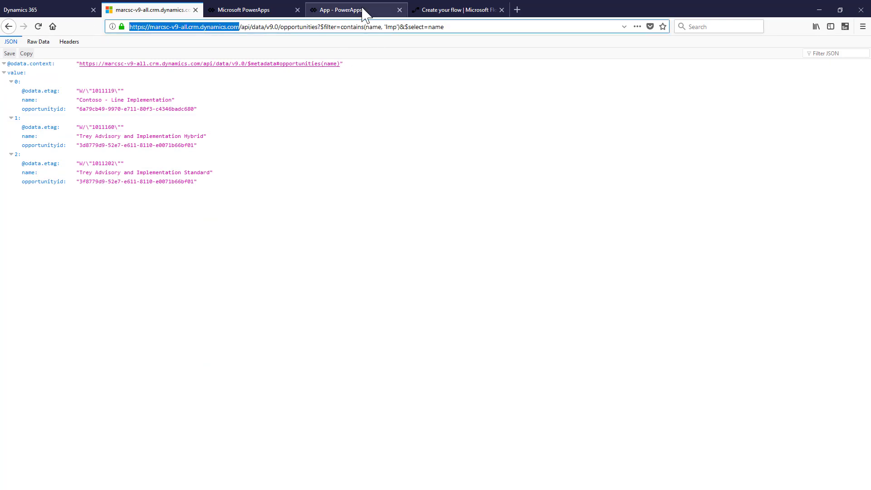
{"action": "left_click", "coordinate": [451, 10]}
{"action": "left_click", "coordinate": [366, 206]}
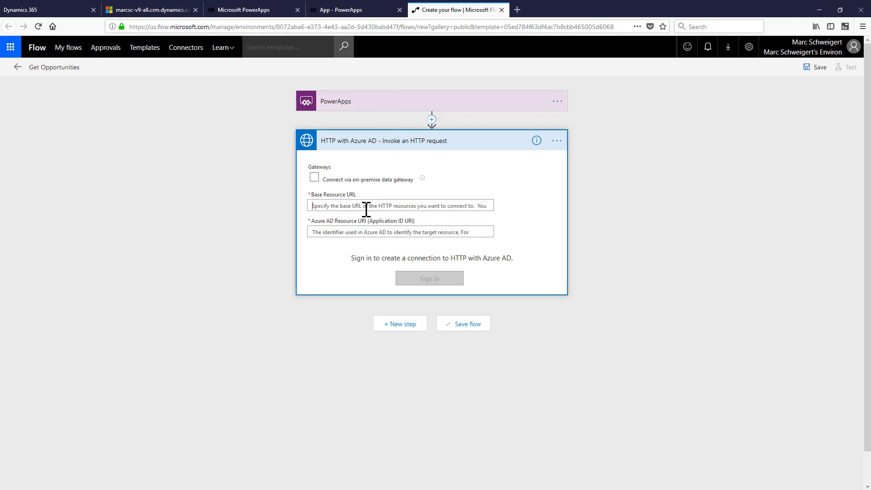
{"action": "key", "text": "ctrl+v"}
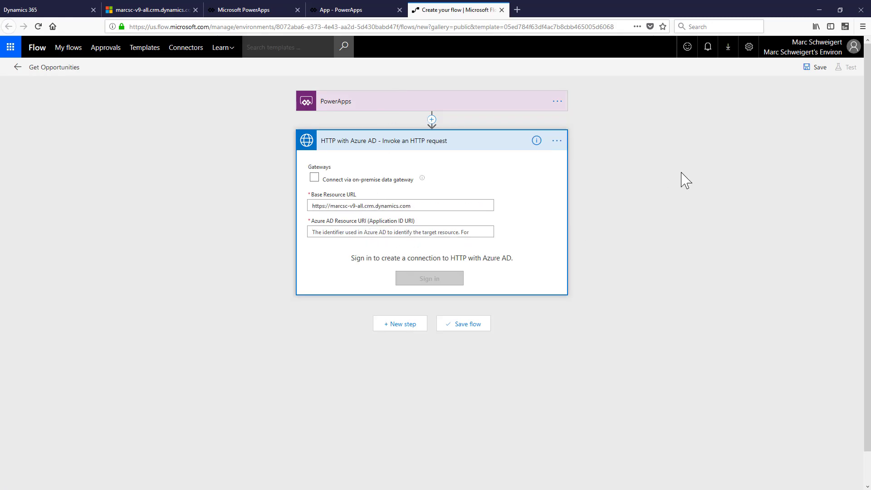
{"action": "key", "text": "ctrl+v"}
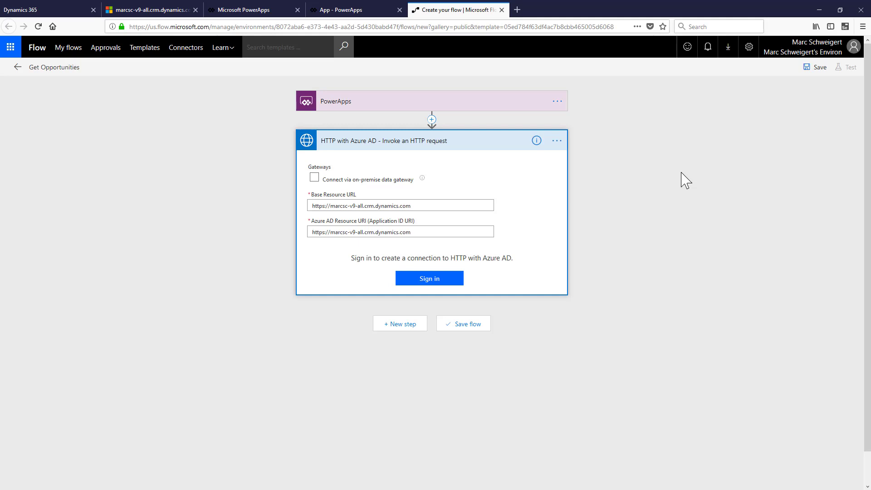
{"action": "left_click", "coordinate": [437, 290]}
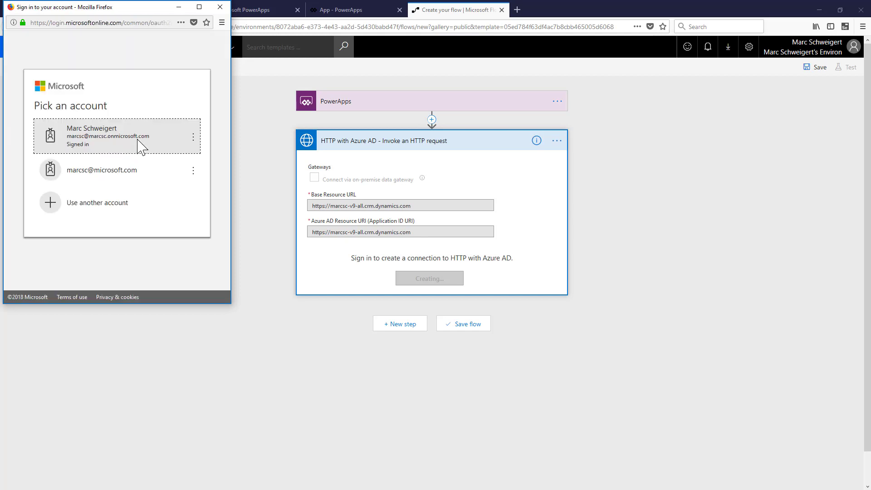
{"action": "left_click", "coordinate": [93, 143]}
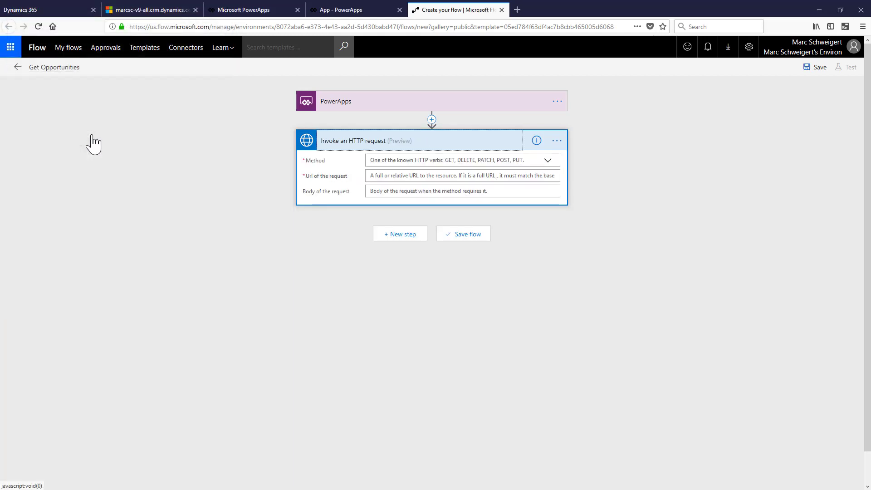
Set the HTTP request's method to GET and its URL to the opportunities query copied from the Dynamics Web API browser tab.
{"action": "left_click", "coordinate": [546, 162]}
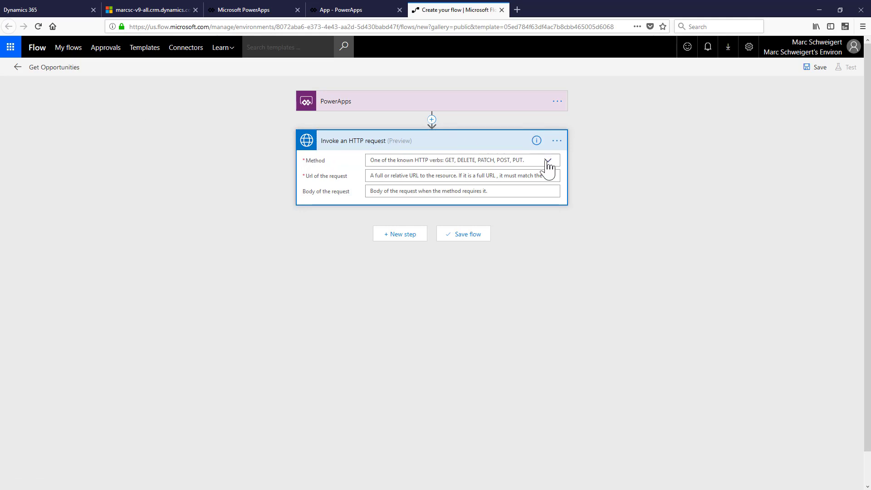
{"action": "left_click", "coordinate": [388, 174]}
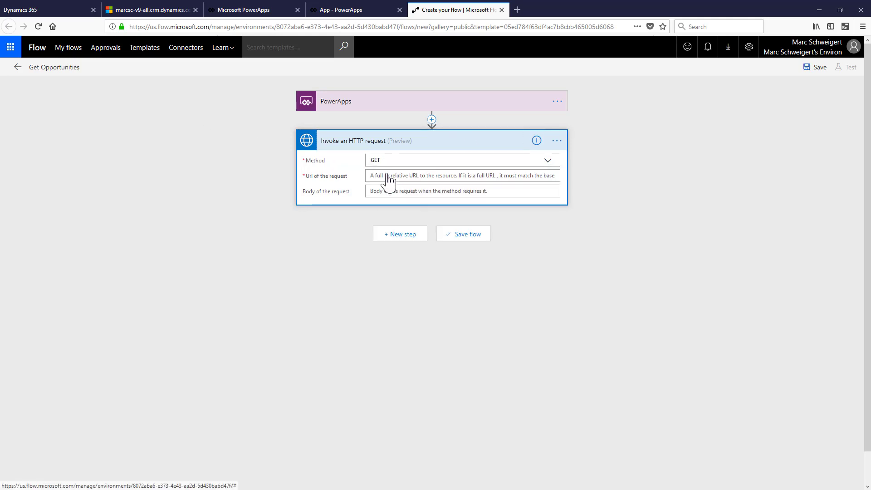
{"action": "left_click", "coordinate": [155, 16]}
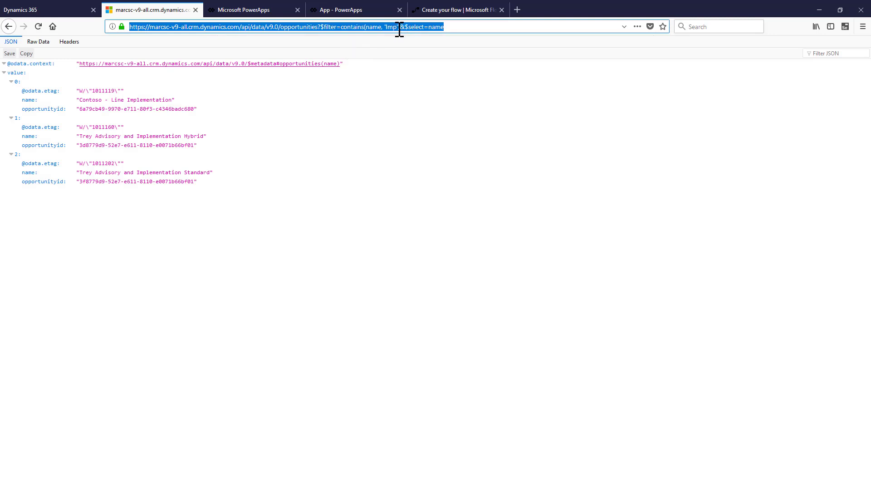
{"action": "left_click", "coordinate": [442, 11]}
{"action": "left_click", "coordinate": [476, 180]}
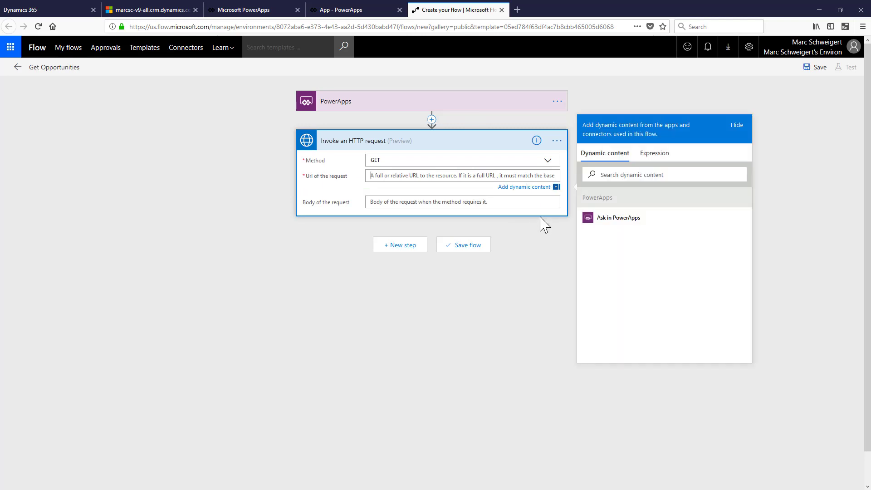
{"action": "type", "text": "https://marcsc-v9-all.crm.dynamics.com/api/data/v9.0/opportunities?$filter=contains(name,%20%27Imp%27)&$select=name"}
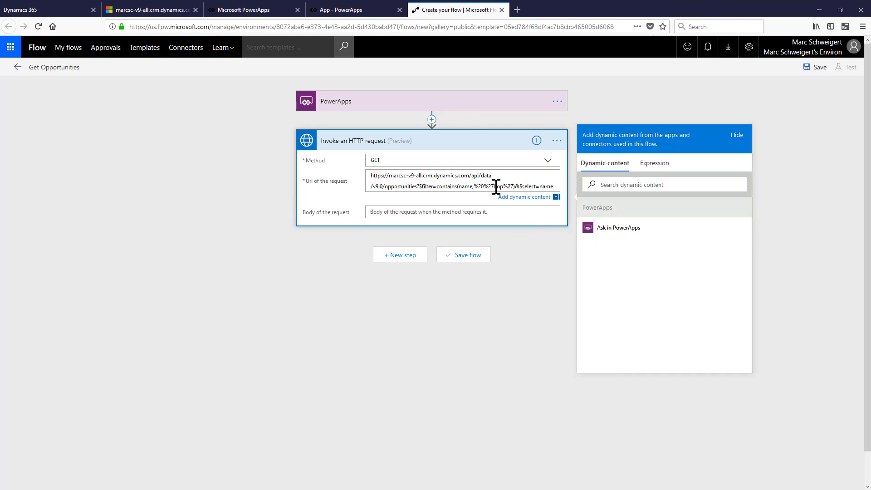
Rename the Invoke an HTTP request action to GetOpportunties.
{"action": "left_click_drag", "start_coordinate": [494, 186], "coordinate": [500, 186]}
{"action": "left_click", "coordinate": [378, 147]}
{"action": "left_click", "coordinate": [378, 146]}
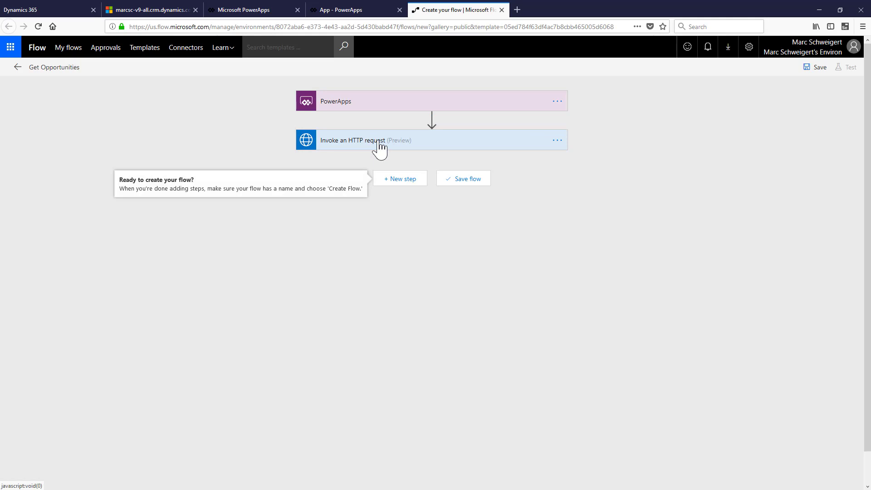
{"action": "left_click", "coordinate": [378, 147]}
{"action": "left_click", "coordinate": [555, 141]}
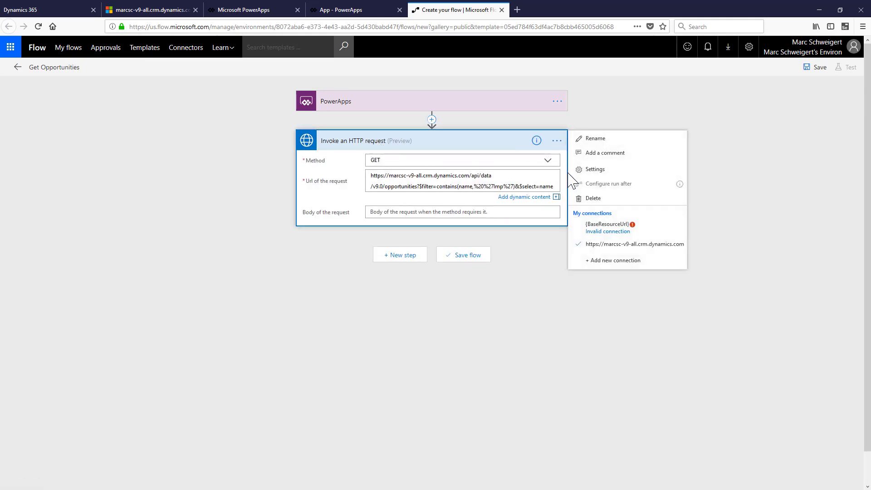
{"action": "left_click", "coordinate": [596, 142]}
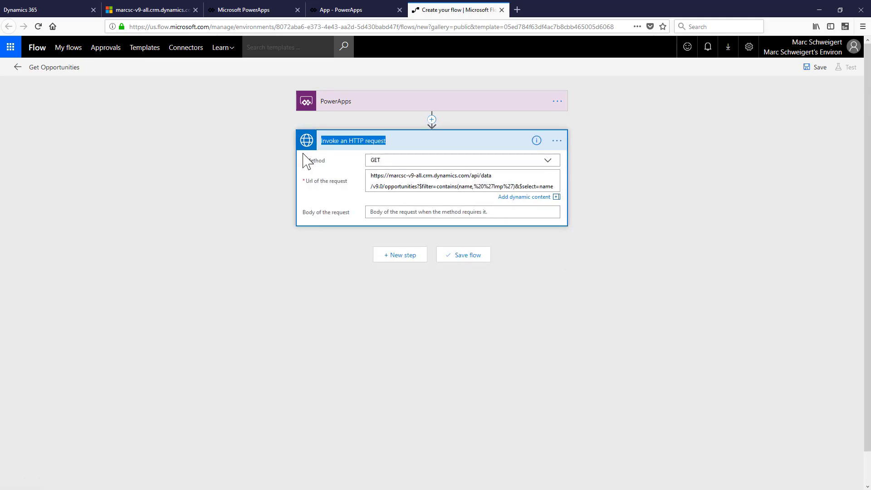
{"action": "type", "text": "GetOpportunties"}
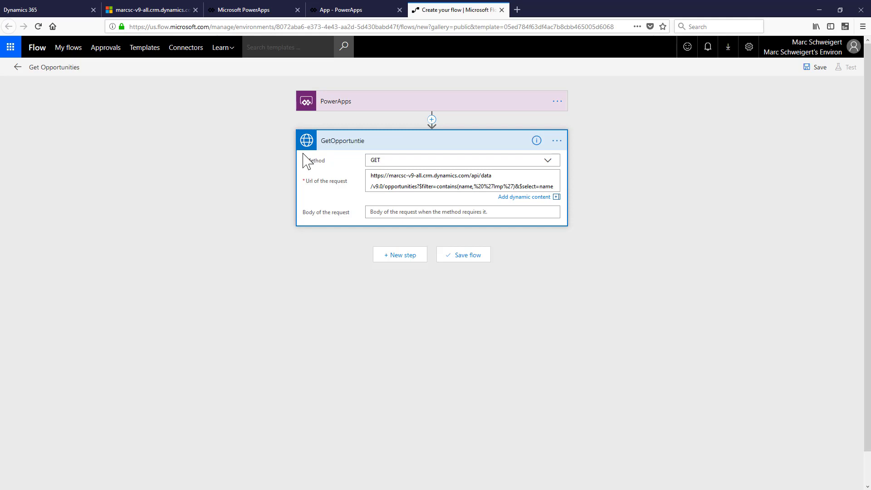
Insert an Ask in PowerApps parameter after Imp in the request URL's name filter and save the flow.
{"action": "left_click", "coordinate": [495, 186]}
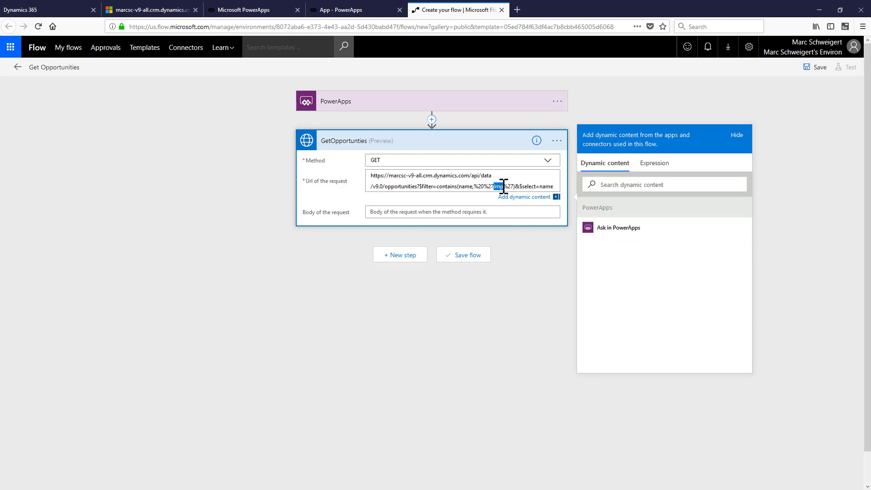
{"action": "left_click", "coordinate": [601, 231]}
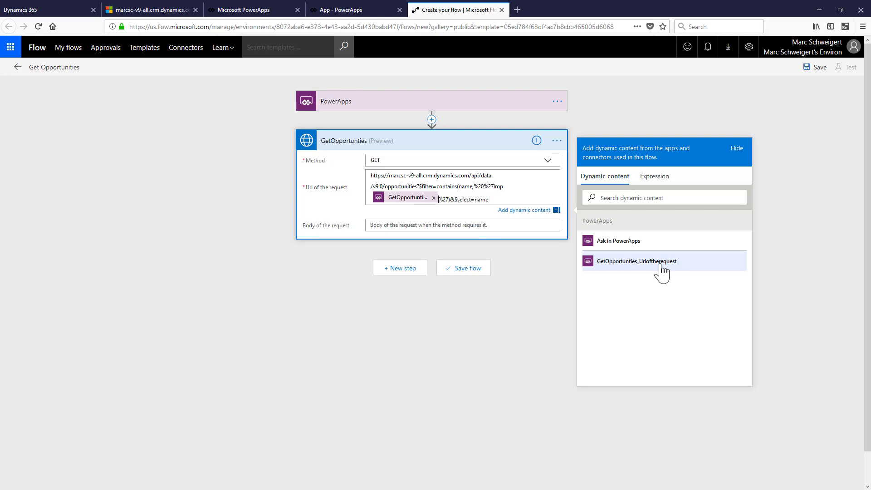
{"action": "left_click", "coordinate": [809, 69]}
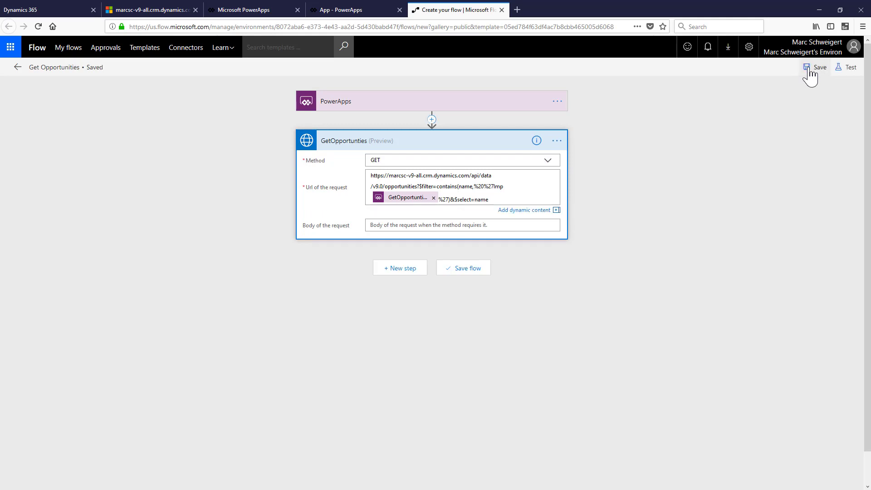
Test the flow by performing the trigger action, using the existing HTTP with Azure AD connection and Imp as the URL parameter.
{"action": "left_click", "coordinate": [848, 71]}
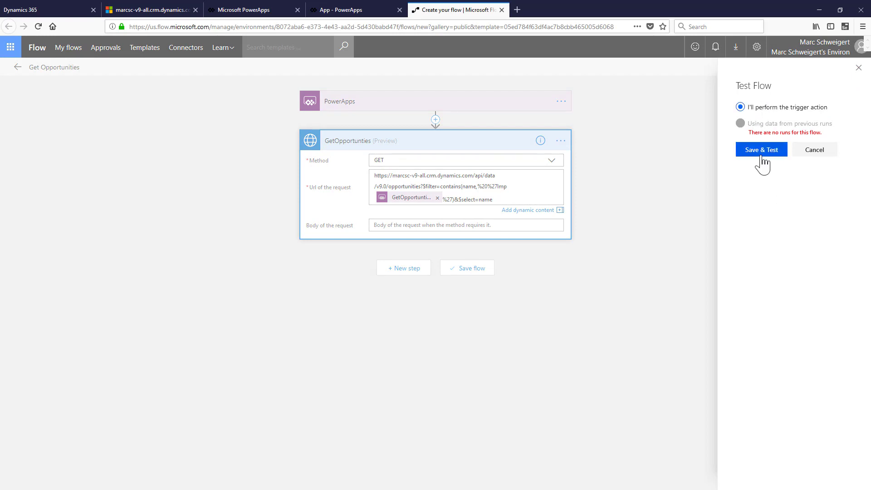
{"action": "left_click", "coordinate": [762, 151]}
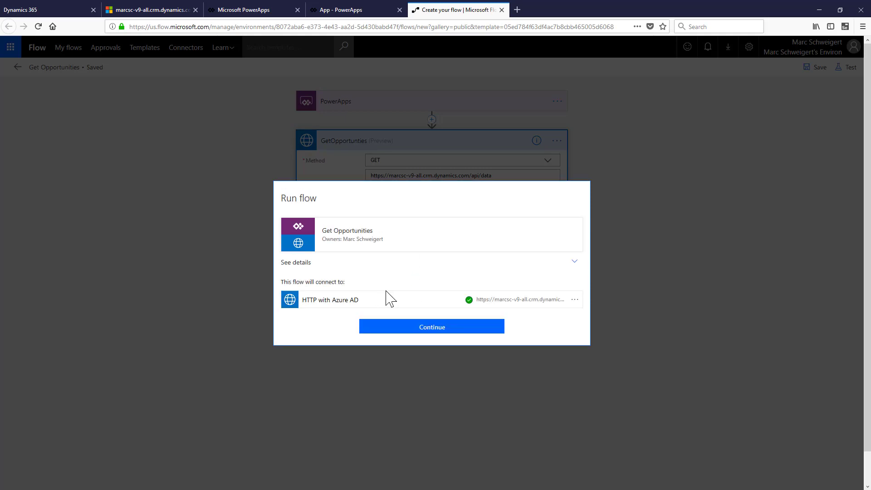
{"action": "left_click", "coordinate": [428, 327]}
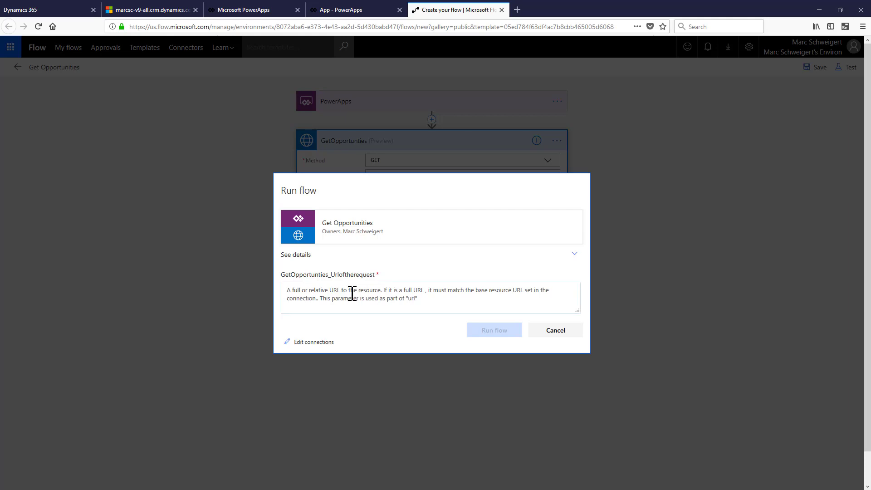
{"action": "type", "text": "Imp"}
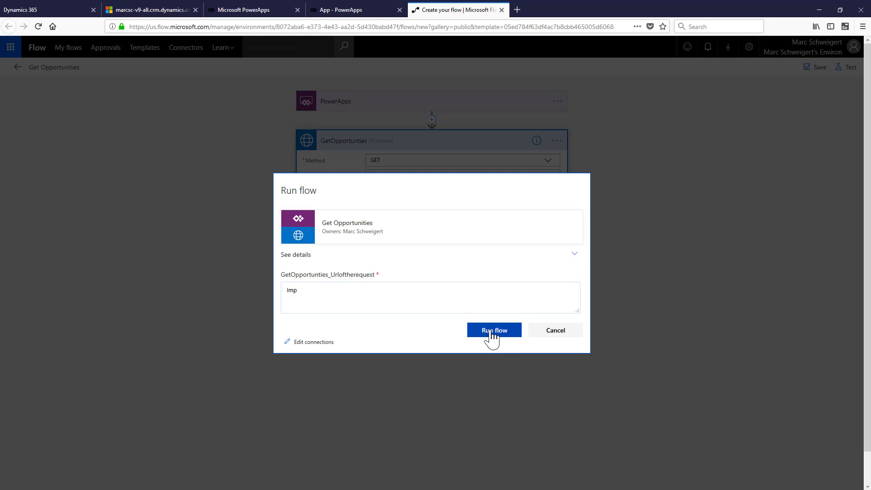
{"action": "left_click", "coordinate": [490, 331]}
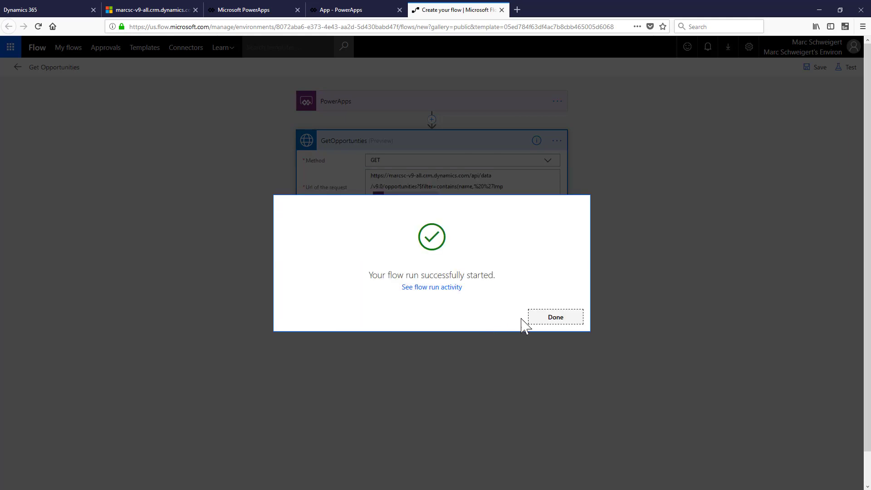
Examine the test run's GetOpportunties request URL and response body in the flow run activity, and return to the flow designer.
{"action": "left_click", "coordinate": [444, 290]}
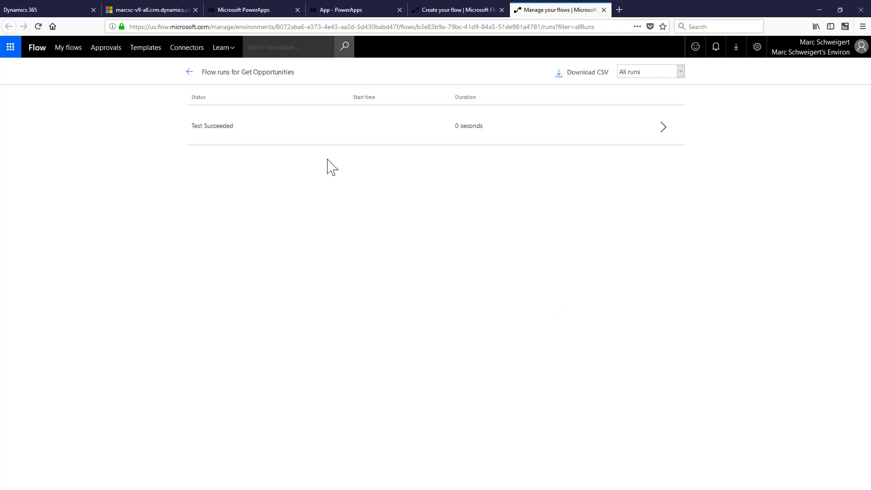
{"action": "left_click", "coordinate": [285, 136]}
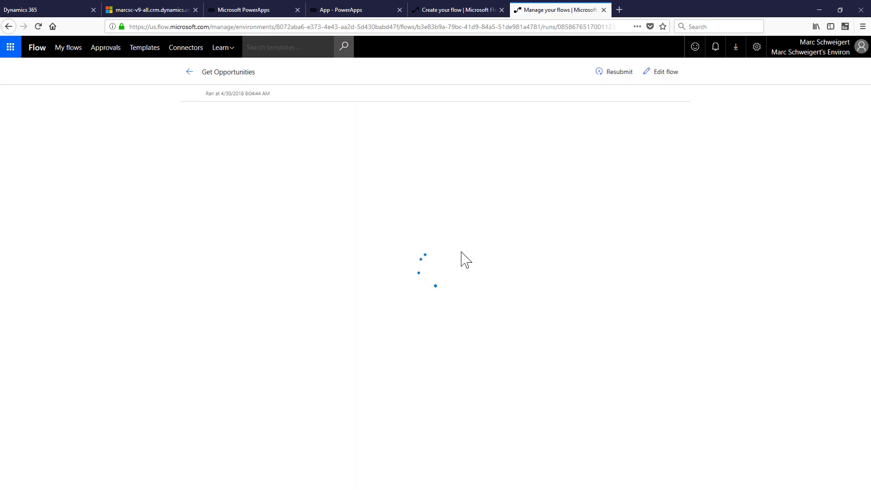
{"action": "left_click", "coordinate": [351, 186]}
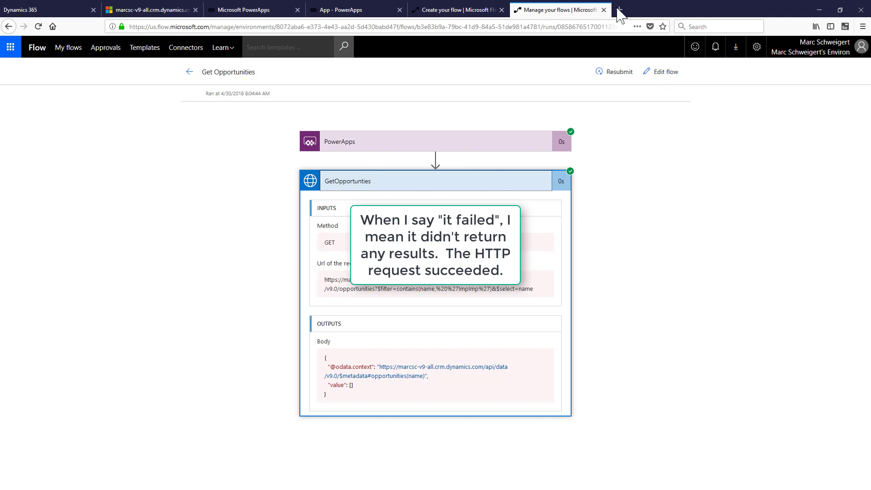
{"action": "left_click", "coordinate": [603, 9]}
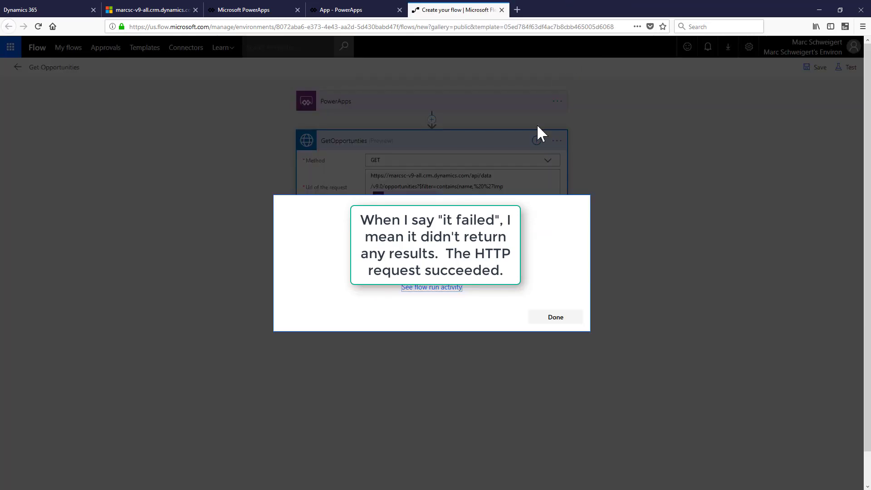
{"action": "left_click", "coordinate": [562, 320]}
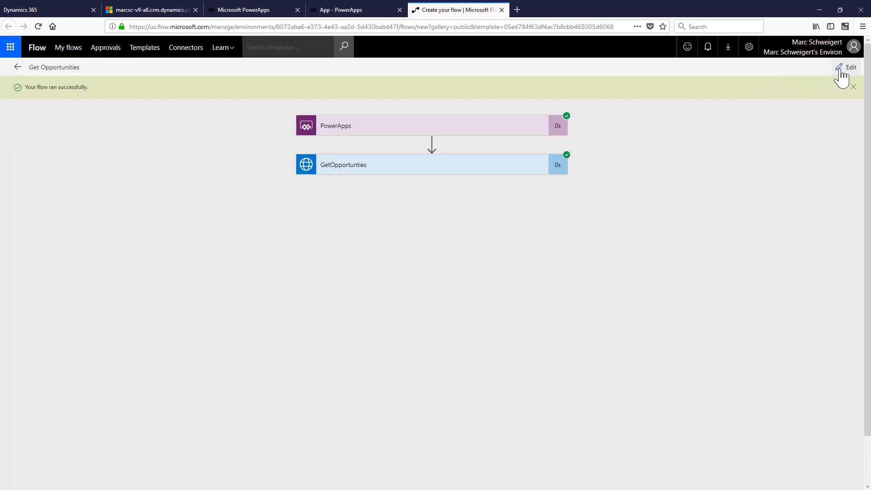
Delete the literal Imp before the PowerApps parameter in the GetOpportunties request URL and save the flow.
{"action": "left_click", "coordinate": [844, 68]}
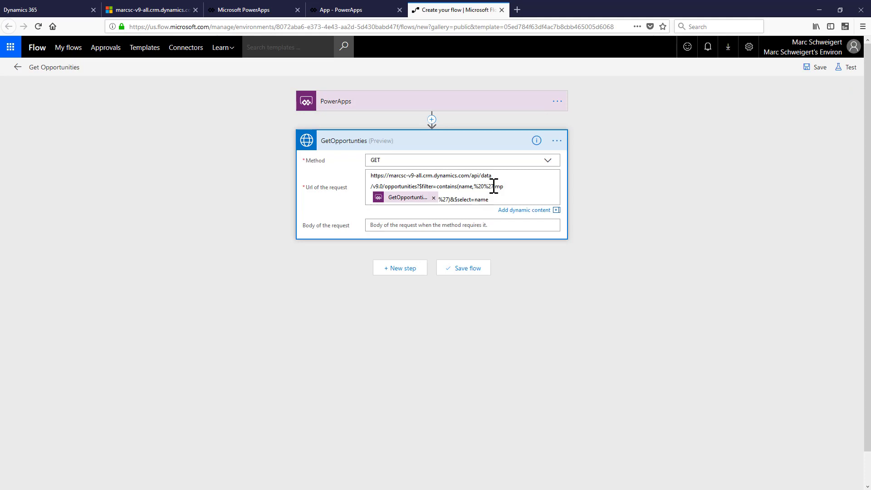
{"action": "left_click_drag", "start_coordinate": [494, 186], "coordinate": [438, 198]}
{"action": "left_click", "coordinate": [549, 241]}
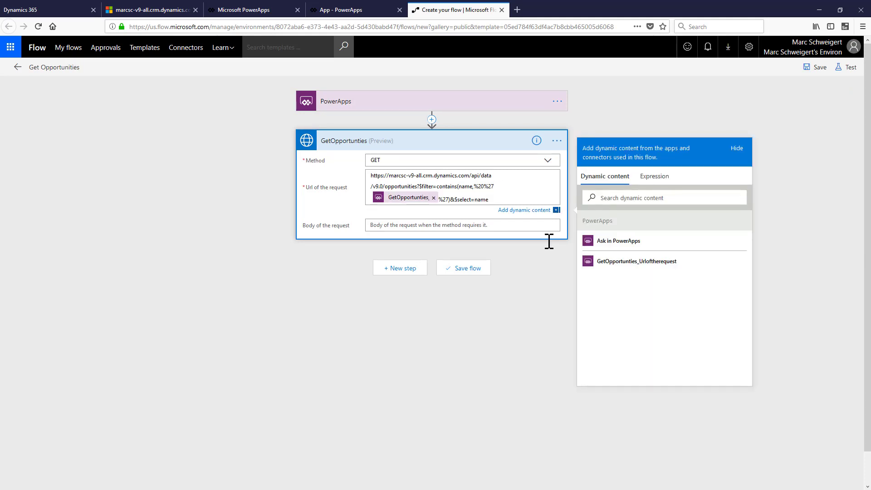
{"action": "left_click", "coordinate": [814, 67]}
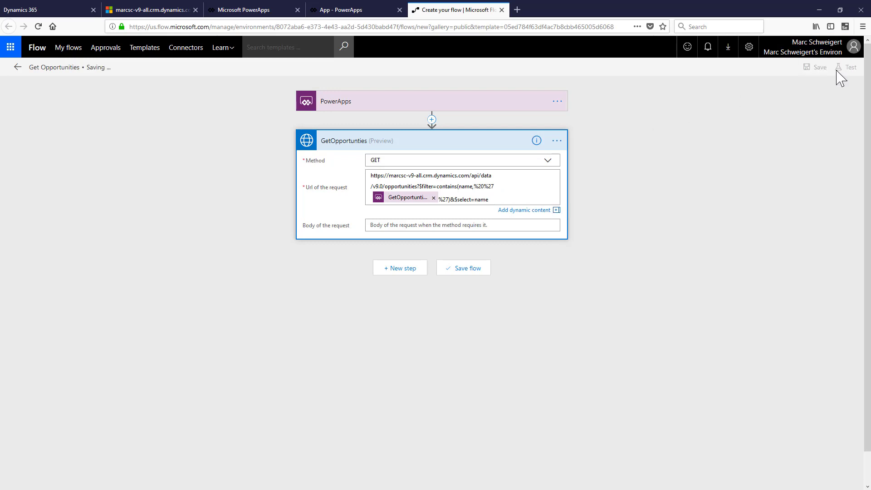
Run the corrected flow as a test by performing the trigger action with Imp as the URL parameter.
{"action": "left_click", "coordinate": [845, 68]}
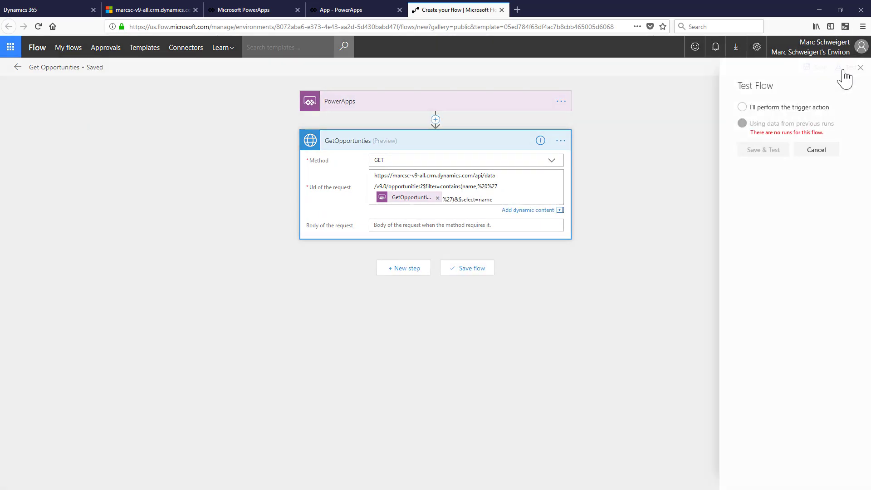
{"action": "left_click", "coordinate": [765, 109]}
{"action": "left_click", "coordinate": [766, 151]}
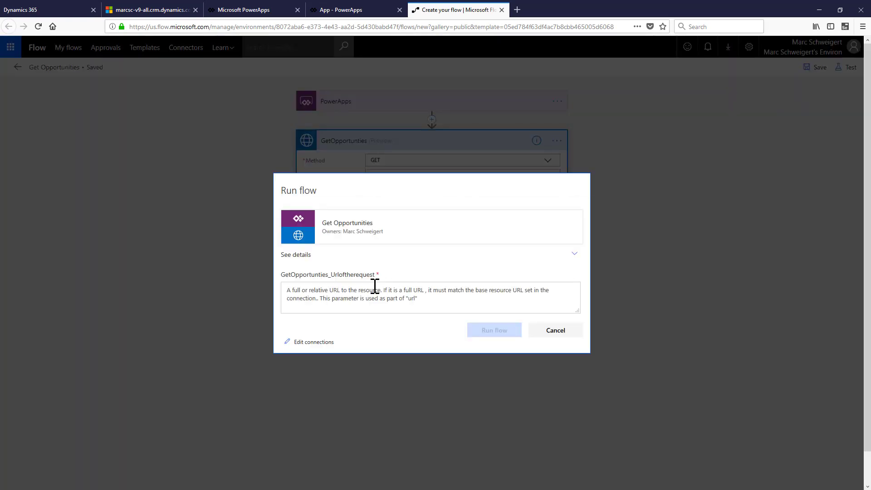
{"action": "left_click", "coordinate": [373, 299]}
{"action": "type", "text": "Imp"}
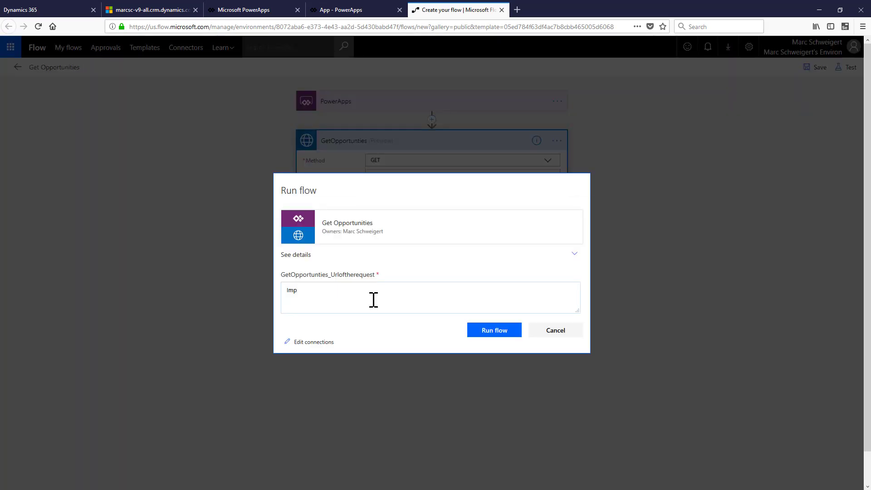
{"action": "left_click", "coordinate": [494, 331]}
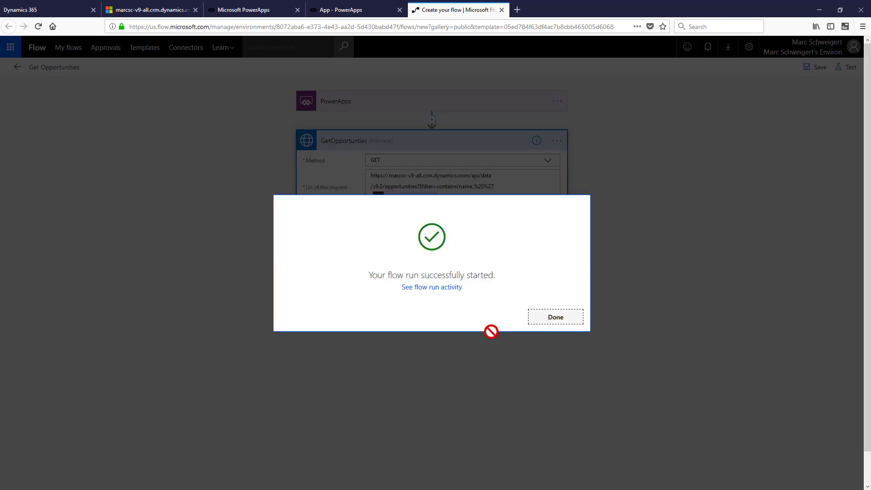
Examine the newest run's GetOpportunties request URL and returned opportunities, and return to editing the flow.
{"action": "left_click", "coordinate": [439, 287]}
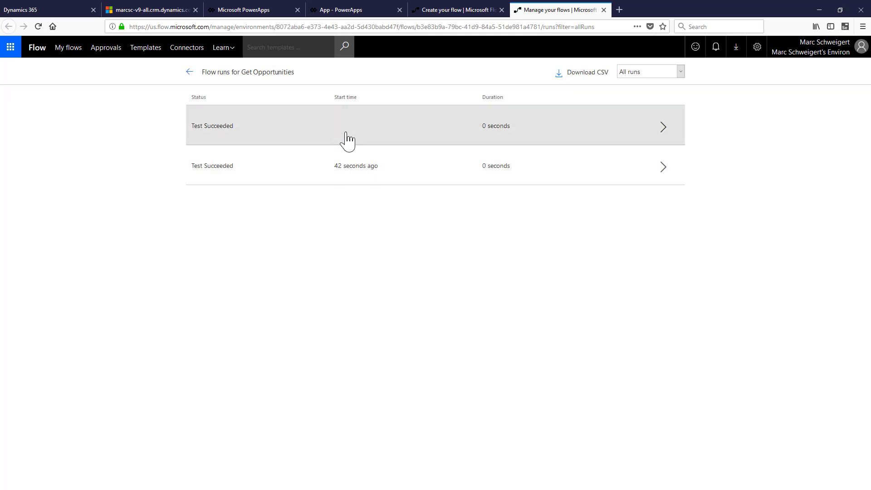
{"action": "left_click", "coordinate": [348, 141]}
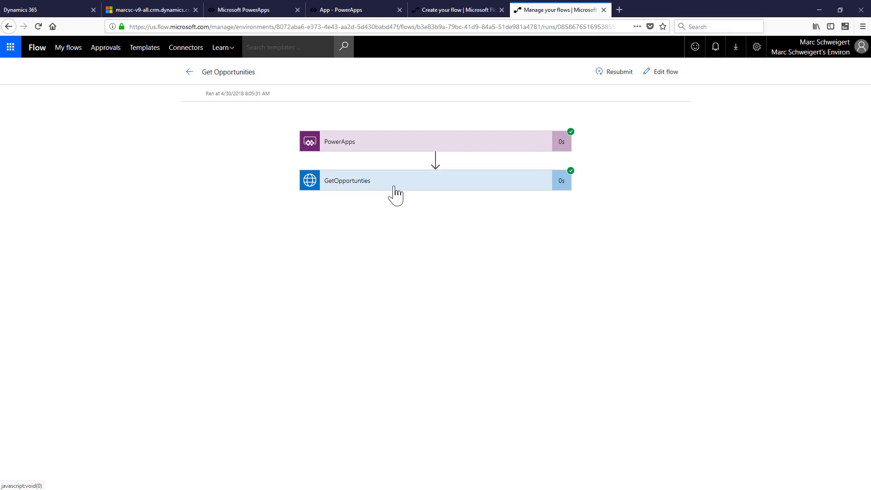
{"action": "left_click", "coordinate": [392, 193]}
{"action": "scroll", "coordinate": [452, 380], "scroll_direction": "down", "scroll_amount": 5}
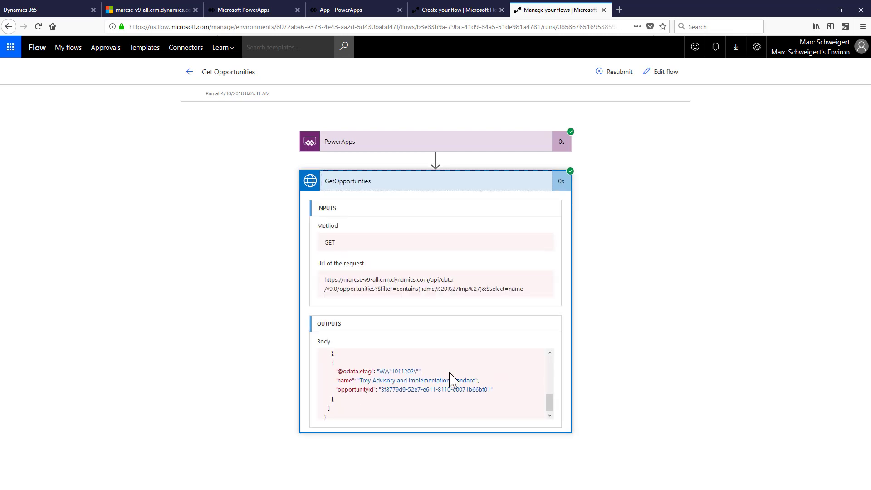
{"action": "scroll", "coordinate": [452, 380], "scroll_direction": "up", "scroll_amount": 5}
{"action": "scroll", "coordinate": [452, 380], "scroll_direction": "down", "scroll_amount": 5}
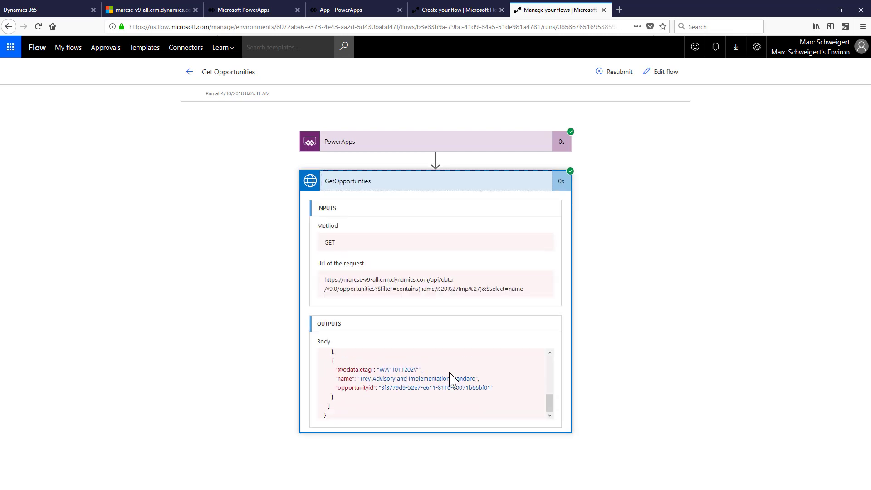
{"action": "left_click", "coordinate": [603, 10]}
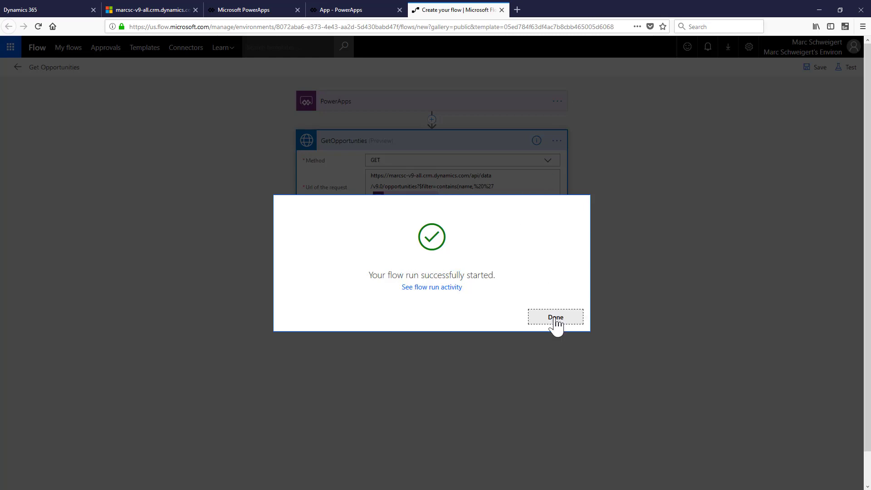
{"action": "left_click", "coordinate": [554, 318]}
{"action": "left_click", "coordinate": [850, 68]}
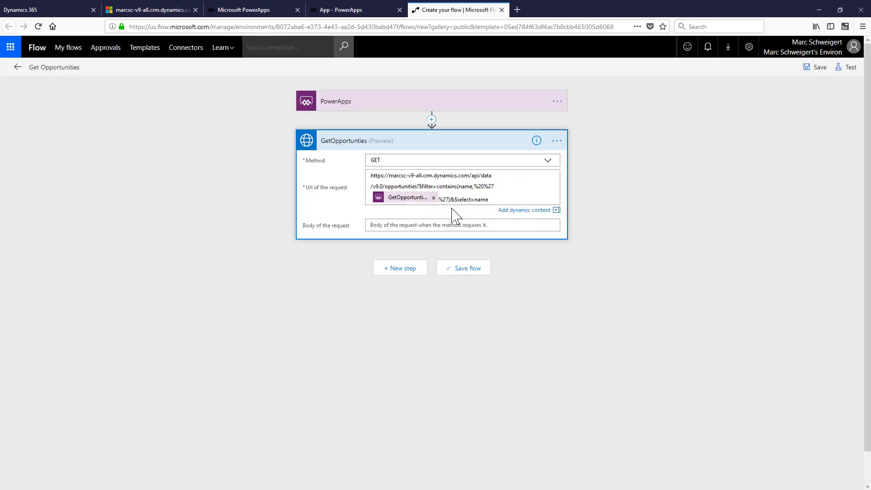
Add a Request - Response action after the GetOpportunties step, finding it with the search term Request.
{"action": "left_click", "coordinate": [400, 268]}
{"action": "left_click", "coordinate": [383, 303]}
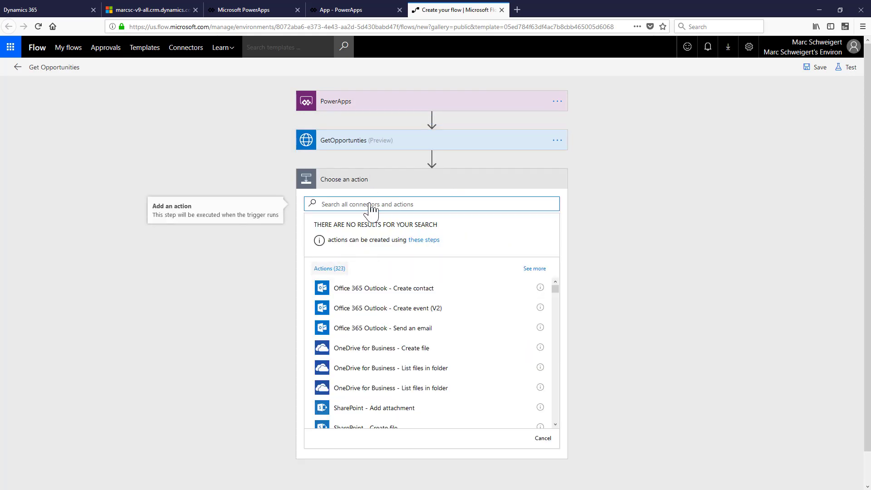
{"action": "type", "text": "Re"}
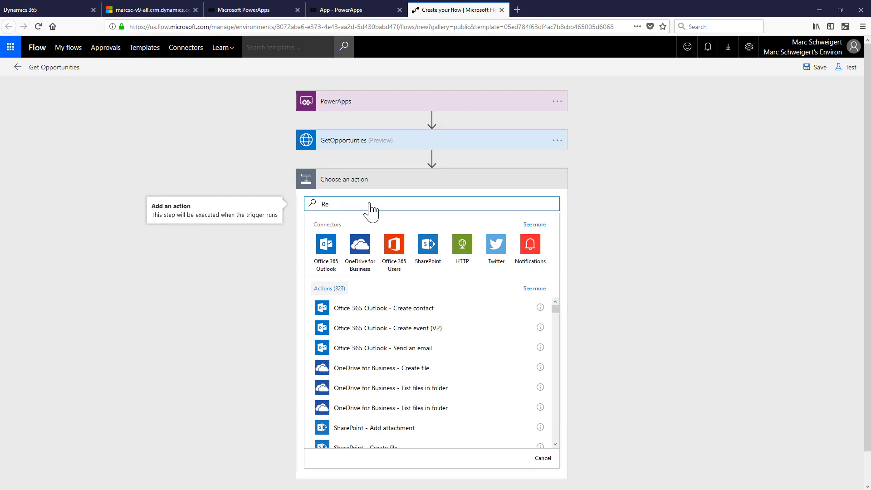
{"action": "type", "text": "quest"}
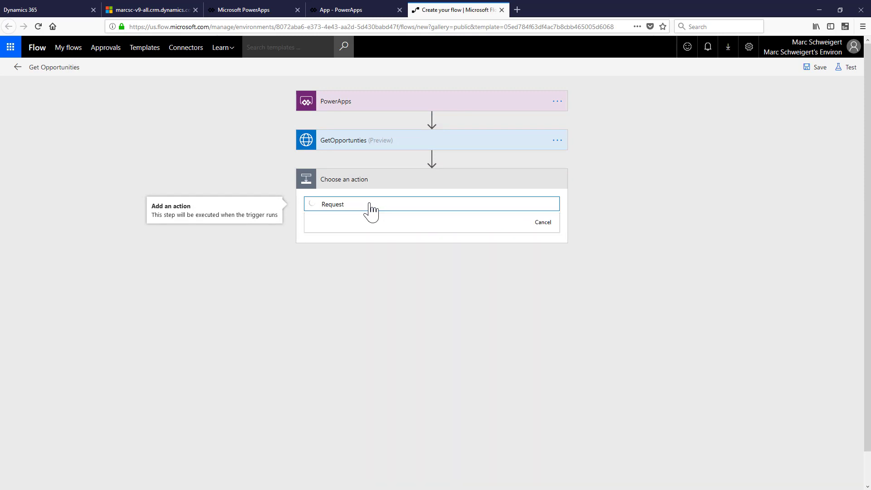
{"action": "scroll", "coordinate": [388, 227], "scroll_direction": "down", "scroll_amount": 1}
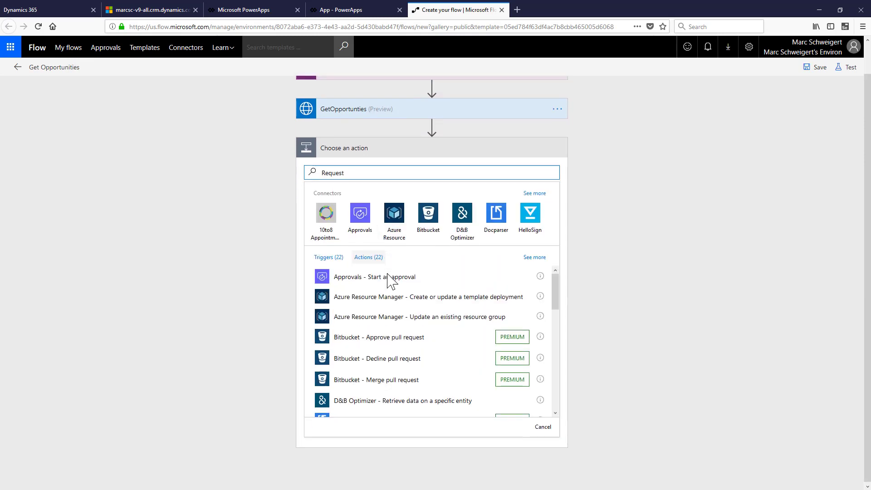
{"action": "scroll", "coordinate": [407, 358], "scroll_direction": "down", "scroll_amount": 10}
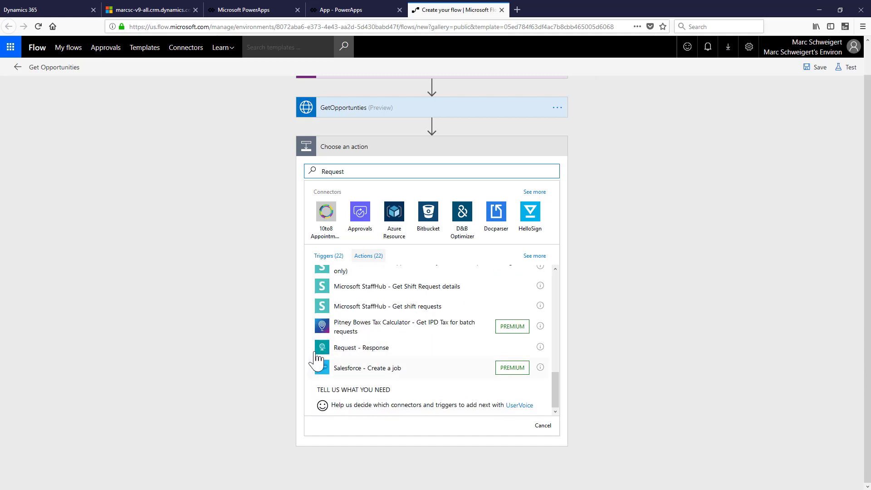
{"action": "left_click", "coordinate": [323, 350]}
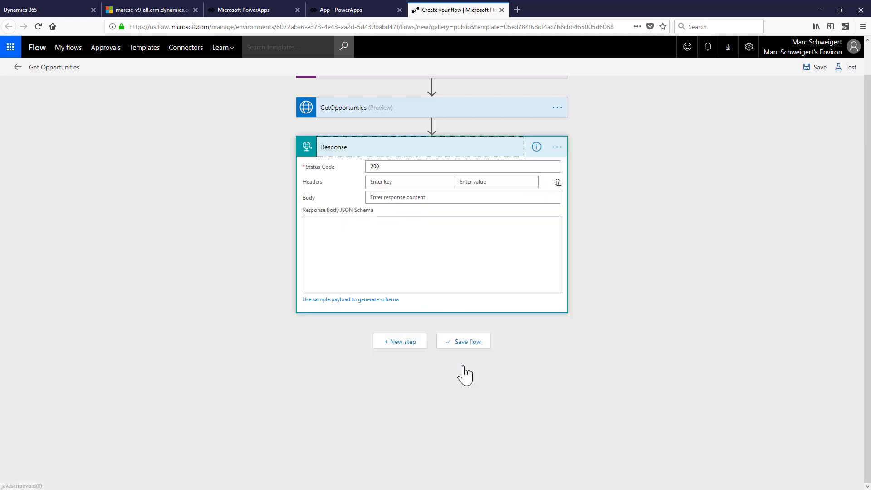
Set the Response action's body to the Body output of GetOpportunties.
{"action": "left_click", "coordinate": [448, 245]}
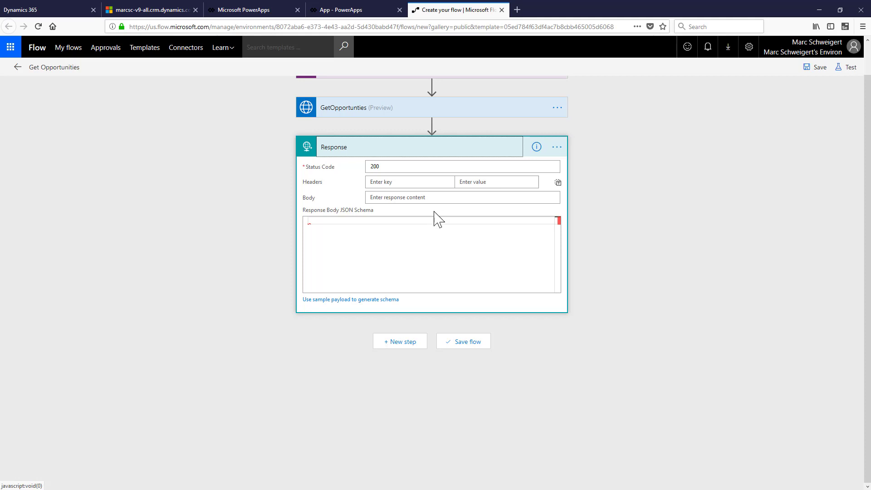
{"action": "left_click", "coordinate": [426, 198]}
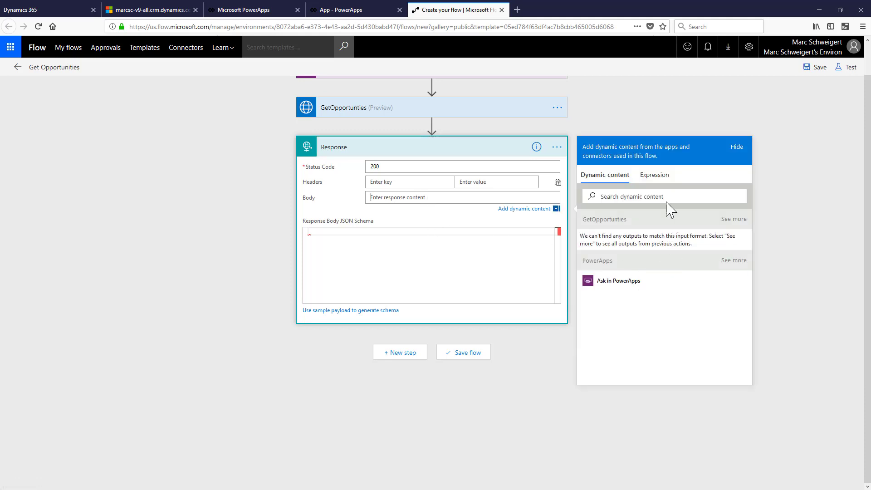
{"action": "left_click", "coordinate": [732, 219]}
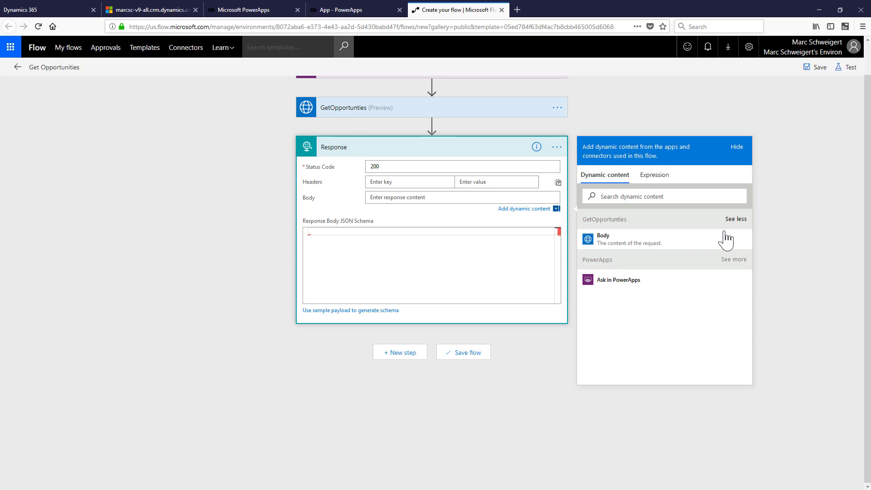
{"action": "left_click", "coordinate": [609, 246]}
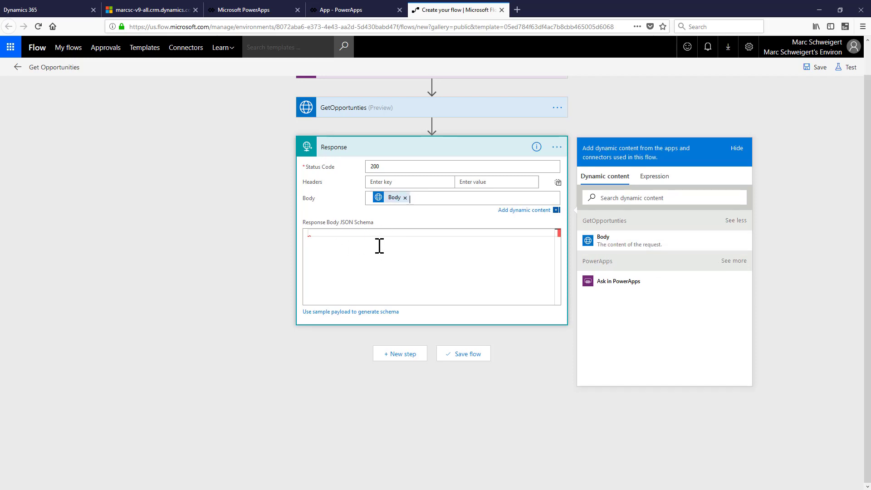
Generate the Response body JSON schema using the raw JSON of the browser's opportunities Web API query as the sample payload.
{"action": "left_click", "coordinate": [146, 10]}
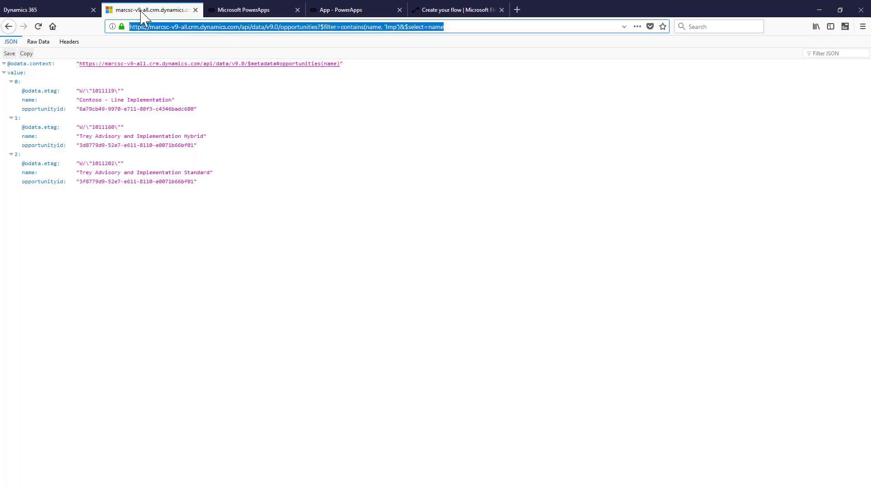
{"action": "left_click", "coordinate": [47, 43]}
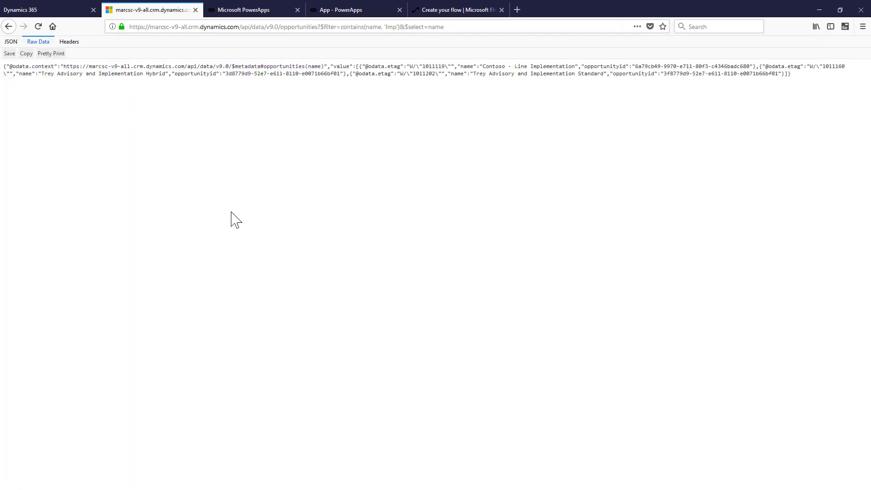
{"action": "key", "text": "ctrl+a"}
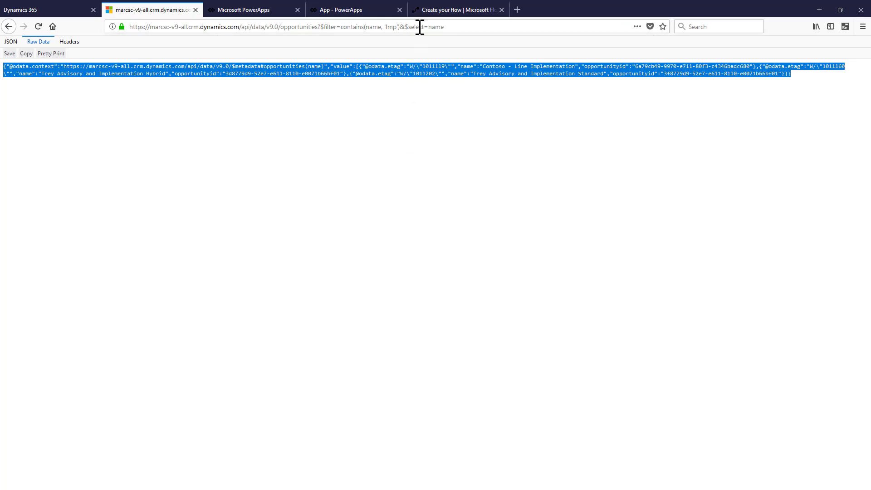
{"action": "left_click", "coordinate": [447, 11]}
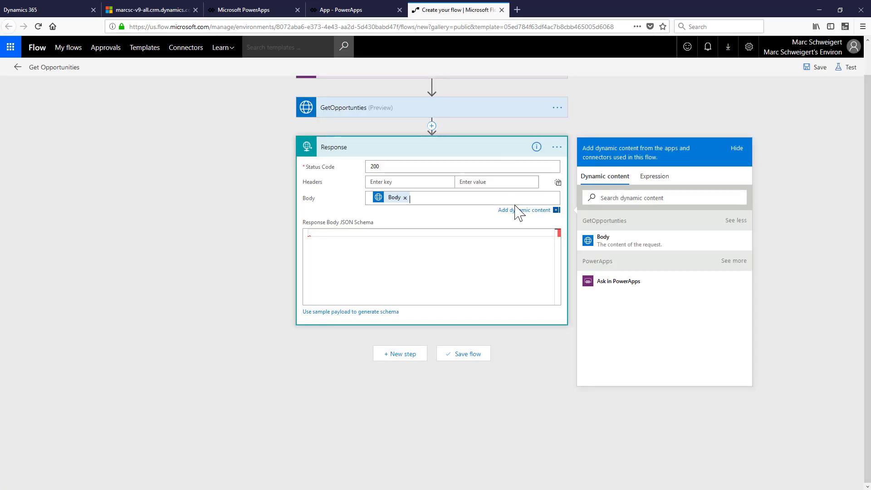
{"action": "left_click", "coordinate": [329, 312]}
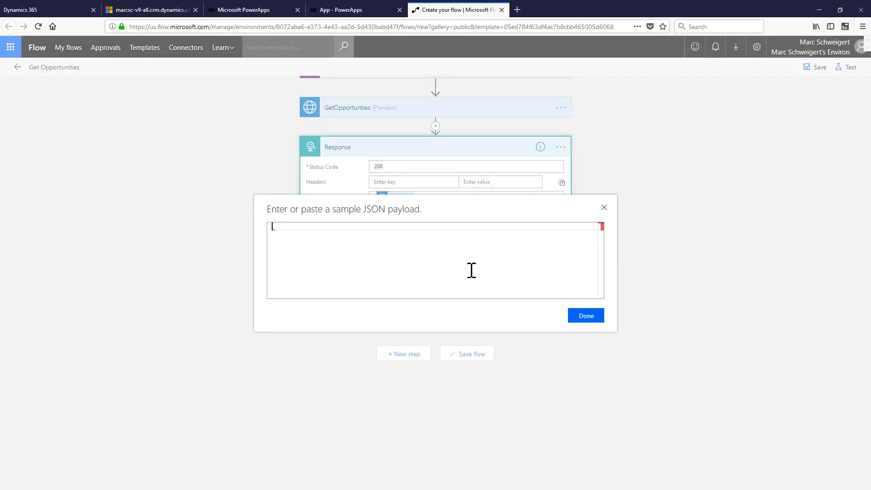
{"action": "key", "text": "ctrl+v"}
{"action": "left_click", "coordinate": [586, 316]}
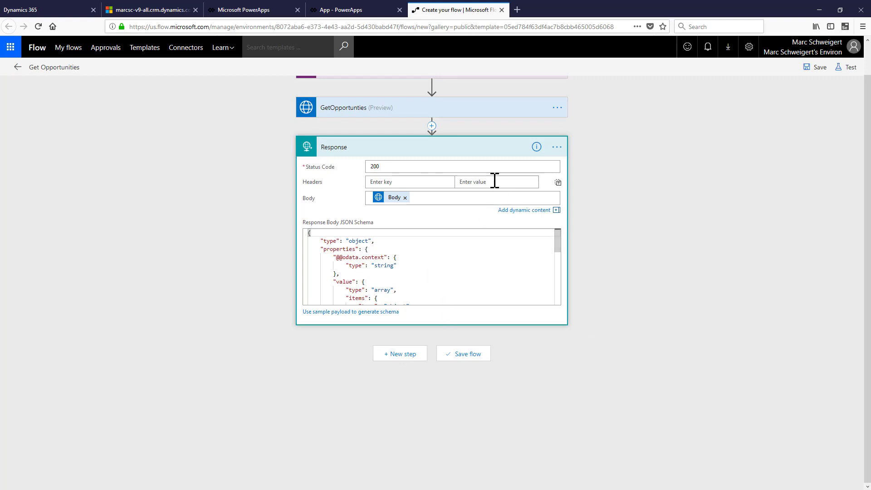
Save the Get Opportunities flow and close the flow designer to return to the PowerApps app.
{"action": "left_click", "coordinate": [807, 68]}
{"action": "scroll", "coordinate": [694, 179], "scroll_direction": "up", "scroll_amount": 2}
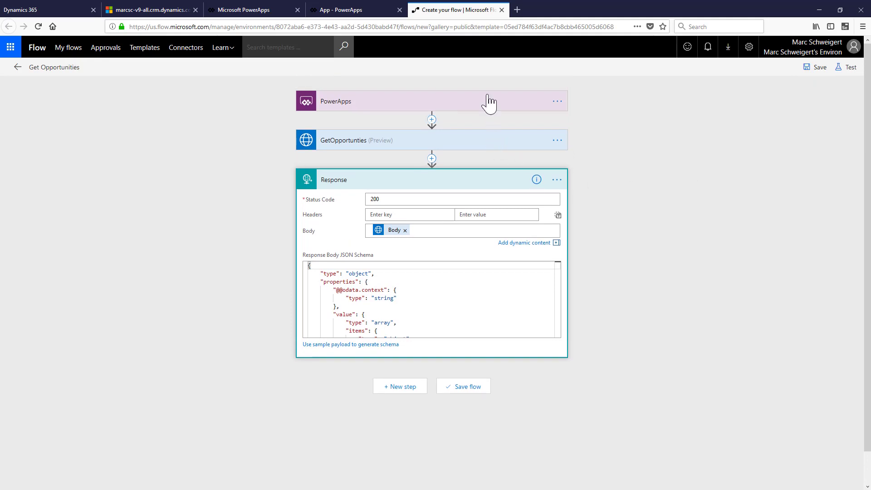
{"action": "left_click", "coordinate": [501, 10]}
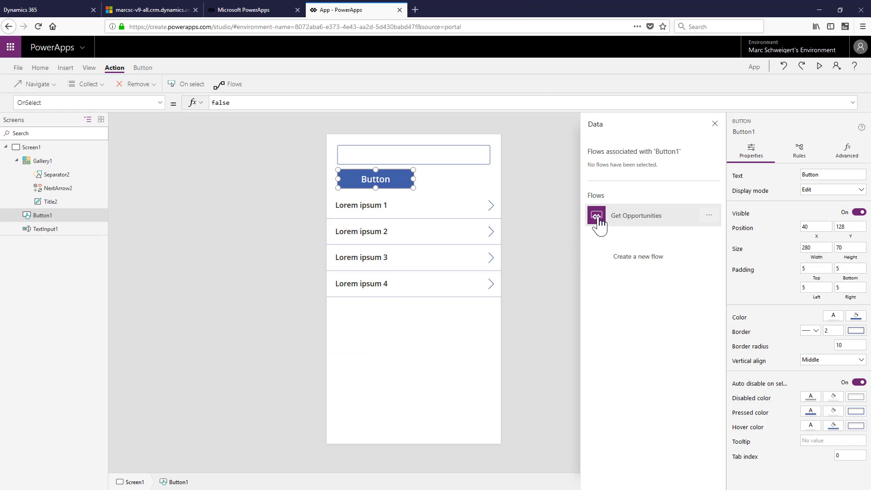
Associate the Get Opportunities flow with Button1 and complete its OnSelect formula as GetOpportunities.Run(TextInput1.Text).
{"action": "left_click", "coordinate": [599, 223]}
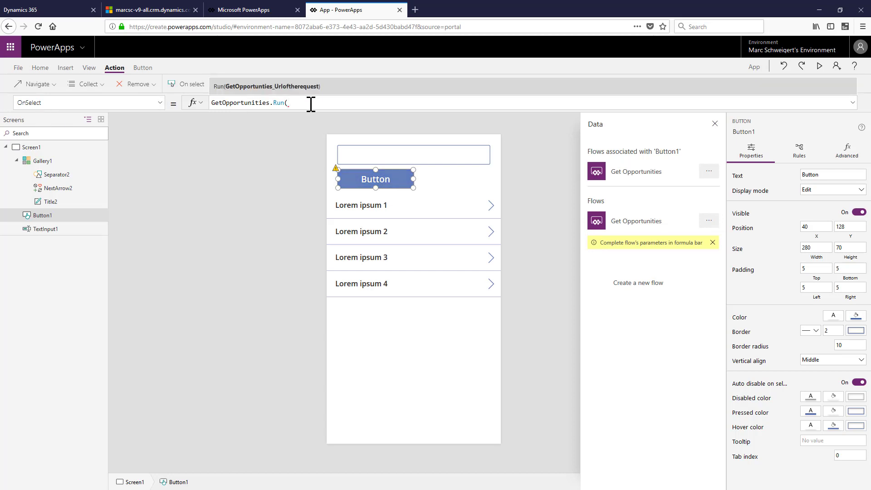
{"action": "type", "text": "e"}
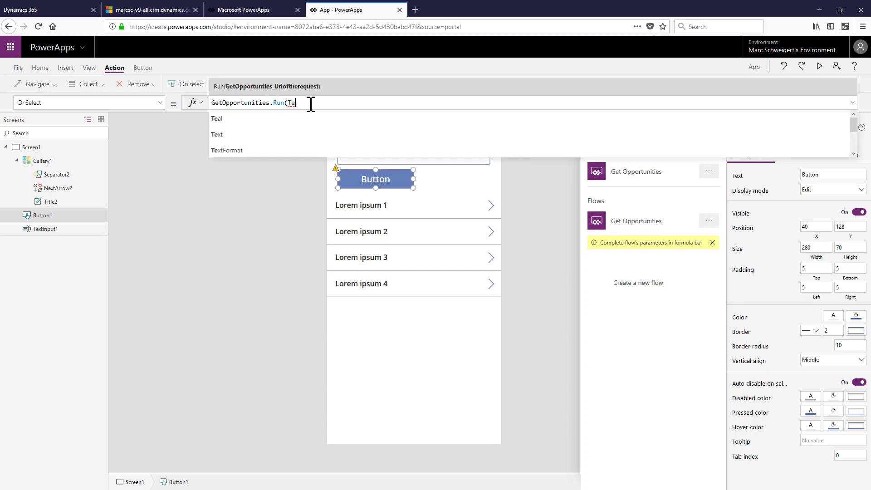
{"action": "key", "text": "Down"}
{"action": "key", "text": "Down"}
{"action": "key", "text": "Down"}
{"action": "key", "text": "Tab"}
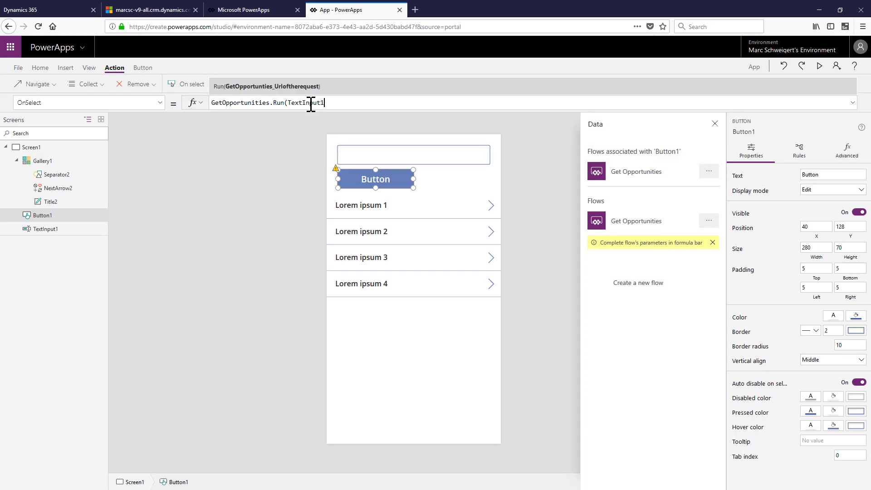
{"action": "type", "text": ".Te"}
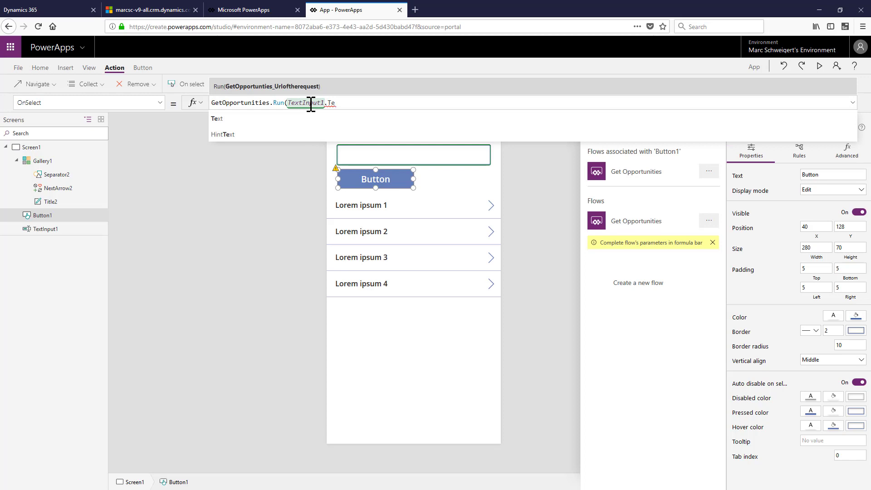
{"action": "key", "text": "Tab"}
{"action": "type", "text": ")"}
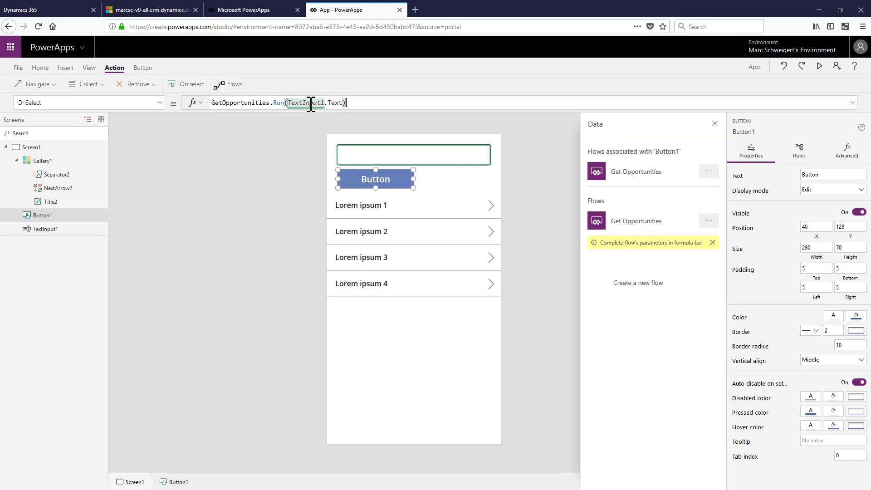
Prefix the button's flow call with a Set function that stores the result in the variable GetOpportuntiesResponse.
{"action": "key", "text": "ctrl+Left"}
{"action": "key", "text": "ctrl+Left"}
{"action": "key", "text": "ctrl+Left"}
{"action": "key", "text": "ctrl+Left"}
{"action": "key", "text": "ctrl+Left"}
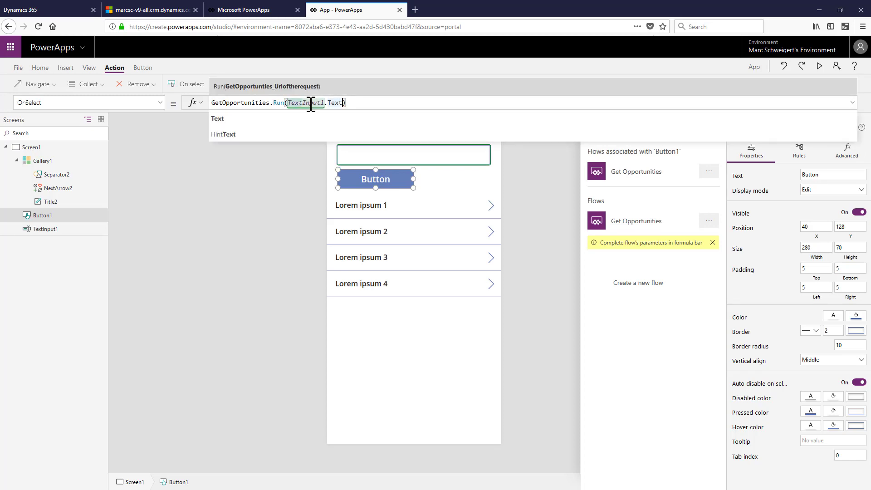
{"action": "key", "text": "Home"}
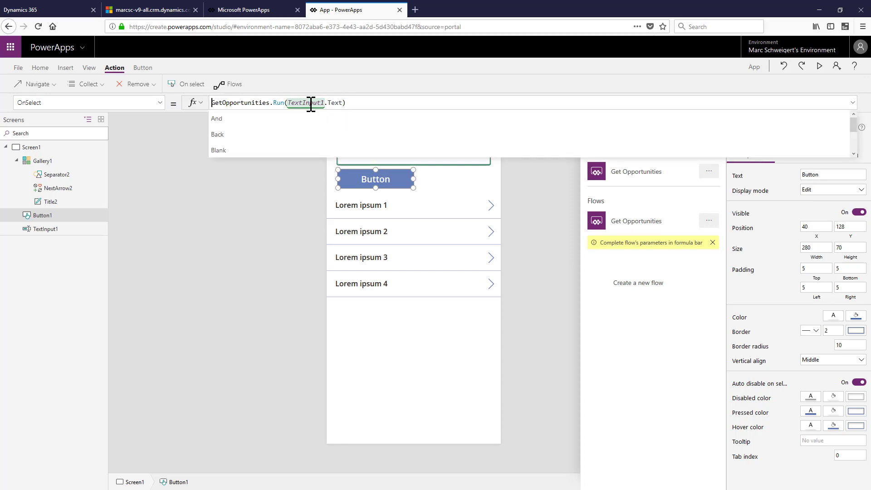
{"action": "type", "text": "Set("}
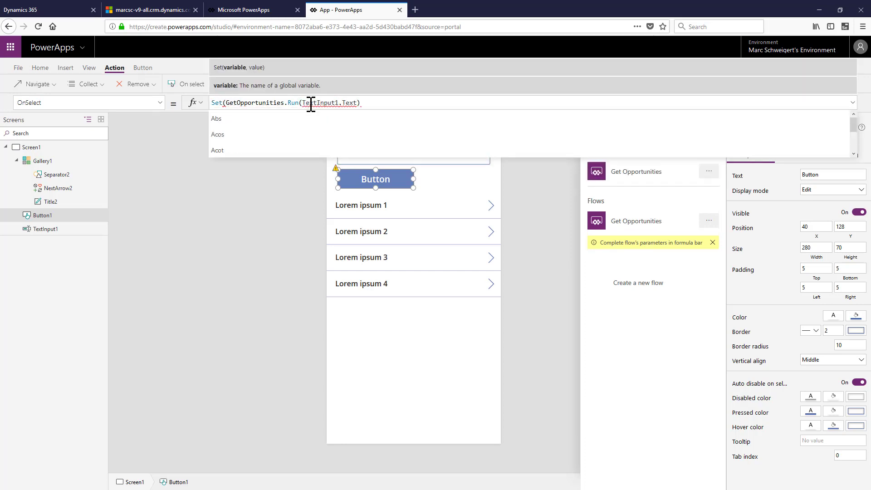
{"action": "type", "text": "GetOpportuntiii"}
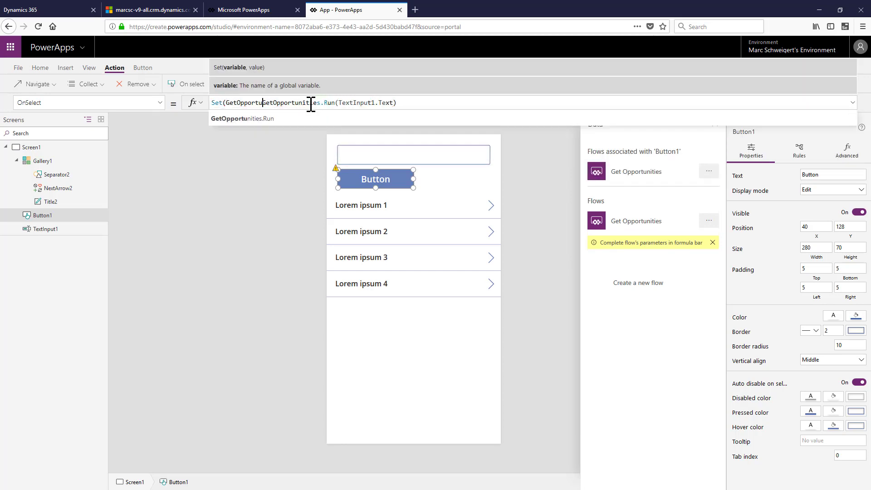
{"action": "key", "text": "BackSpace"}
{"action": "key", "text": "BackSpace"}
{"action": "type", "text": "es"}
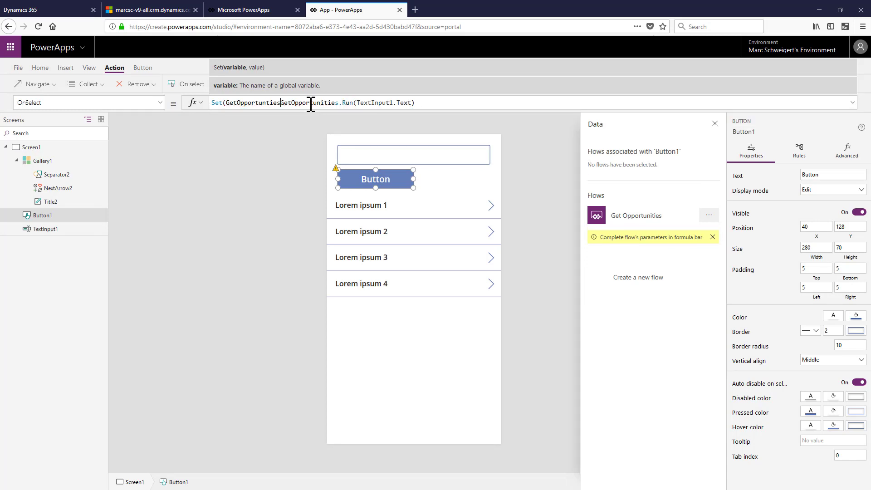
{"action": "type", "text": "Response"}
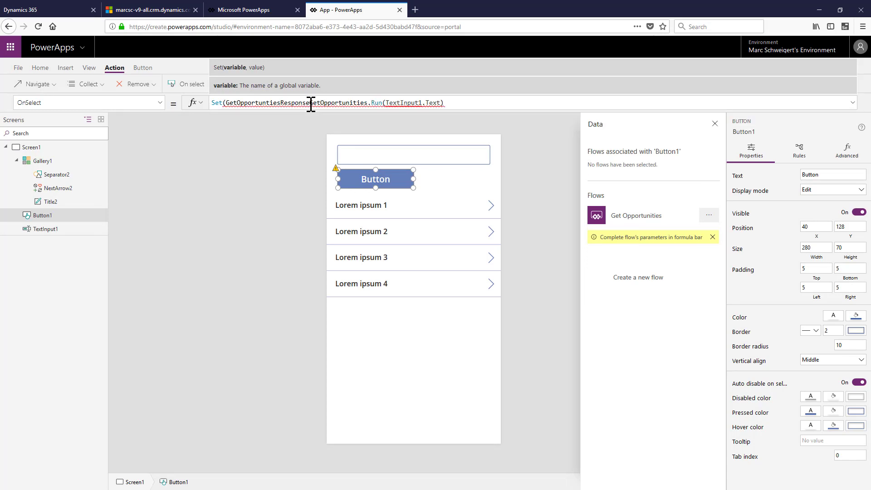
{"action": "type", "text": ","}
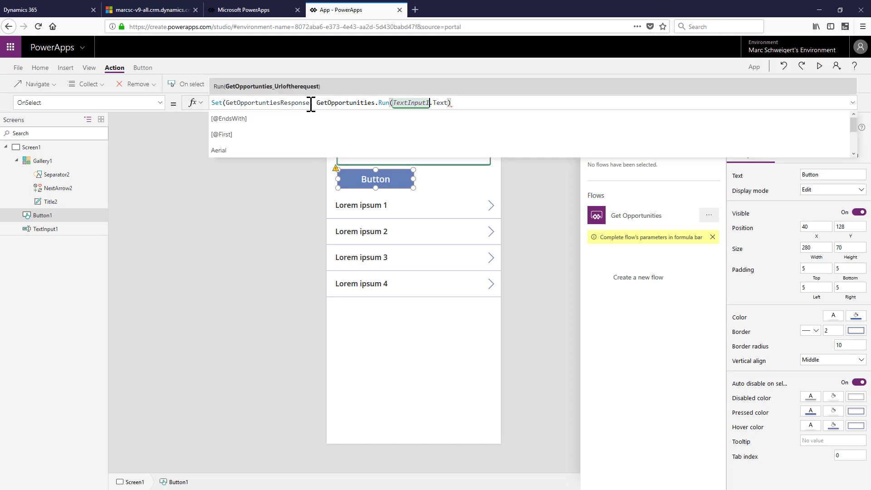
Append .value to the flow call in Button1's OnSelect formula and close the Set function's parenthesis.
{"action": "key", "text": "ctrl+Right"}
{"action": "key", "text": "ctrl+Right"}
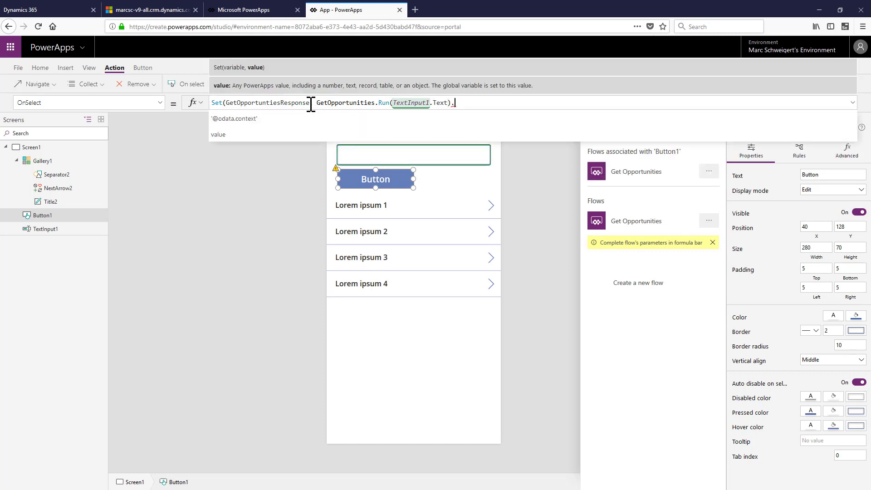
{"action": "key", "text": "Down"}
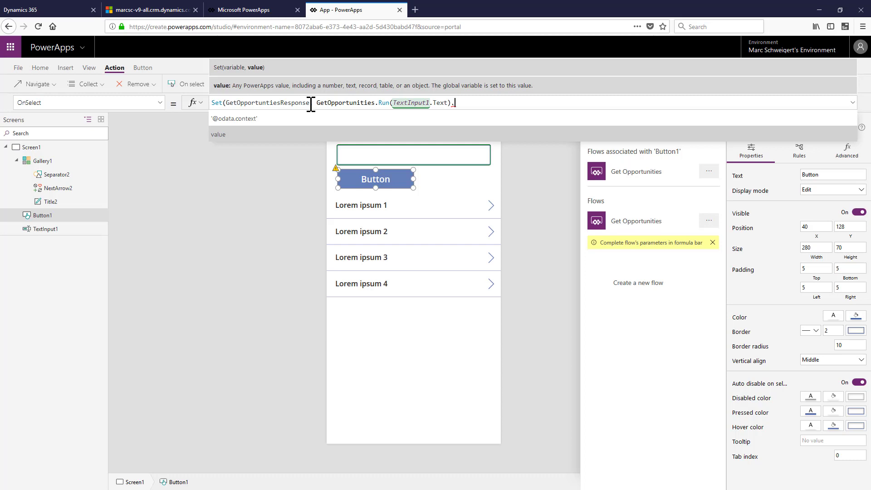
{"action": "key", "text": "Tab"}
{"action": "type", "text": ")"}
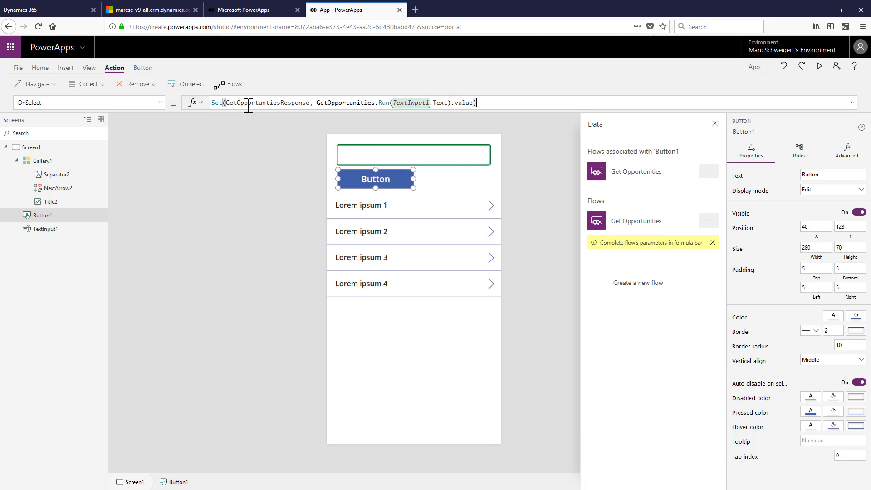
Set Gallery1's Items property to the variable GetOpportuntiesResponse, copied from Button1's OnSelect formula.
{"action": "left_click", "coordinate": [40, 163]}
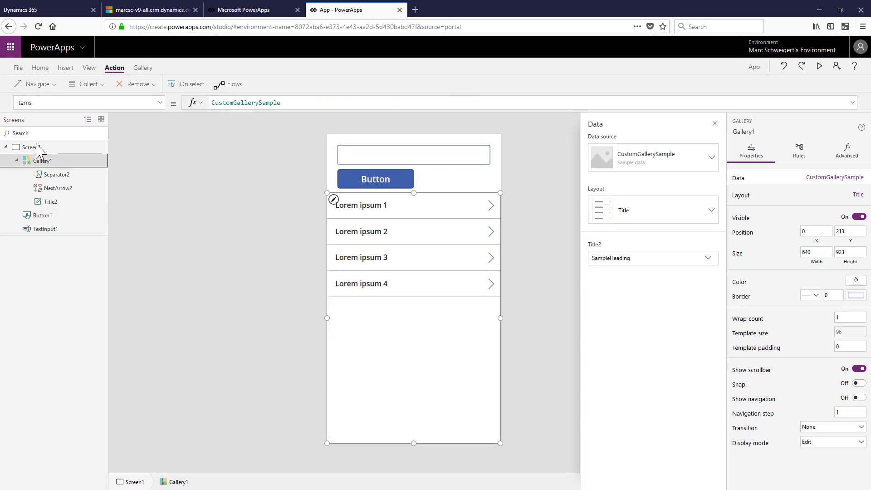
{"action": "left_click", "coordinate": [409, 184]}
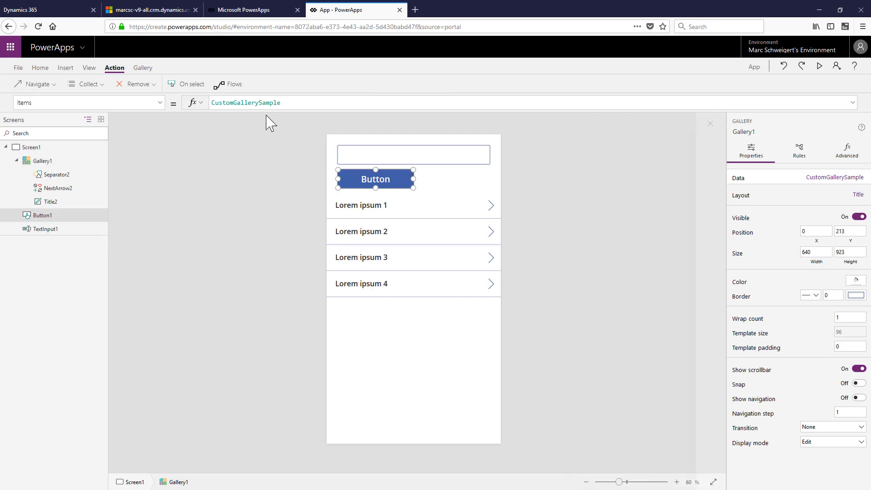
{"action": "double_click", "coordinate": [260, 103]}
{"action": "key", "text": "ctrl+c"}
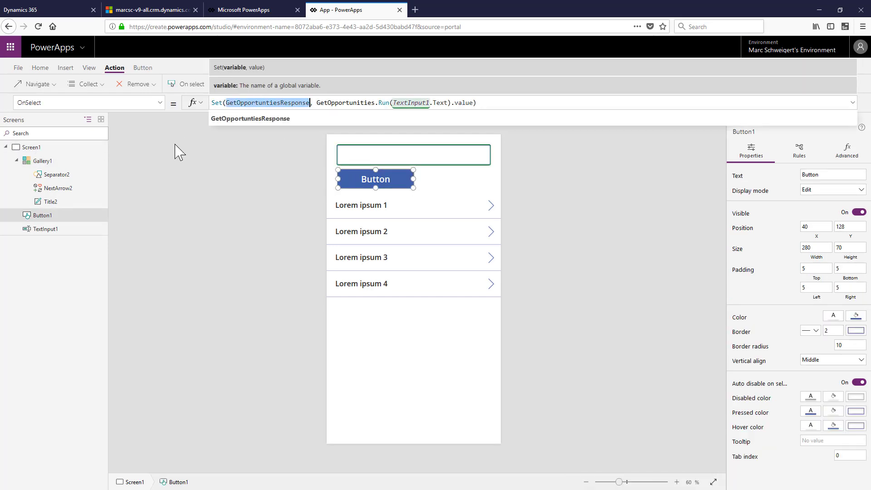
{"action": "left_click", "coordinate": [45, 161]}
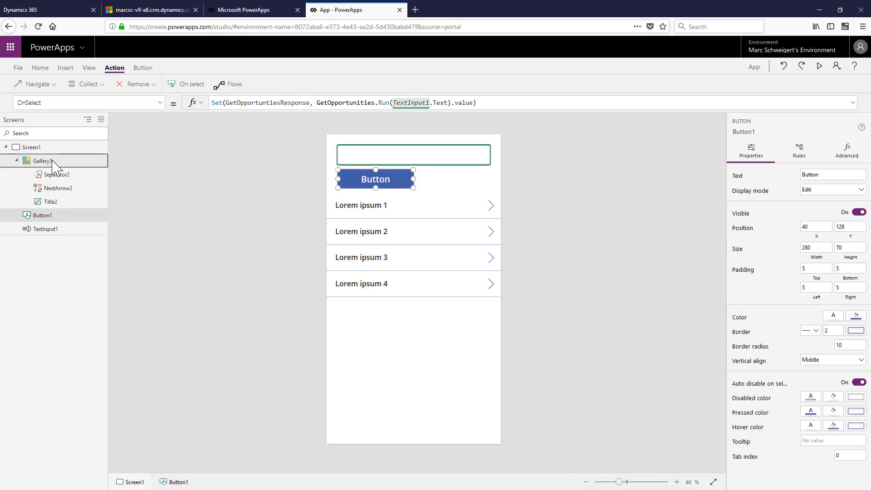
{"action": "double_click", "coordinate": [222, 103]}
{"action": "key", "text": "ctrl+v"}
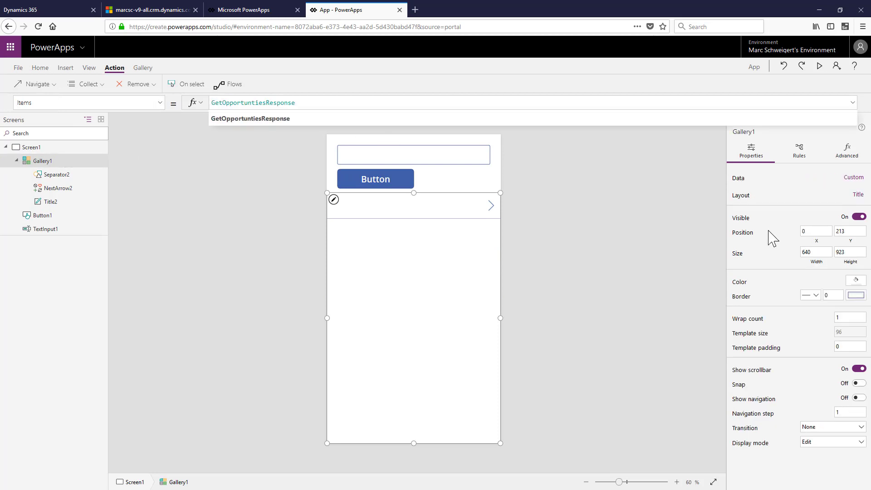
Bind the gallery's Title2 label to the name field of the flow response.
{"action": "left_click", "coordinate": [857, 198]}
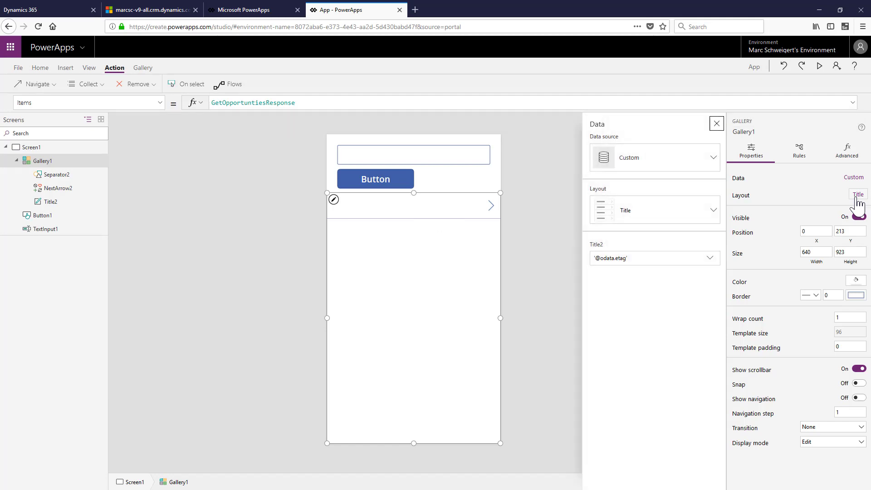
{"action": "left_click", "coordinate": [714, 267]}
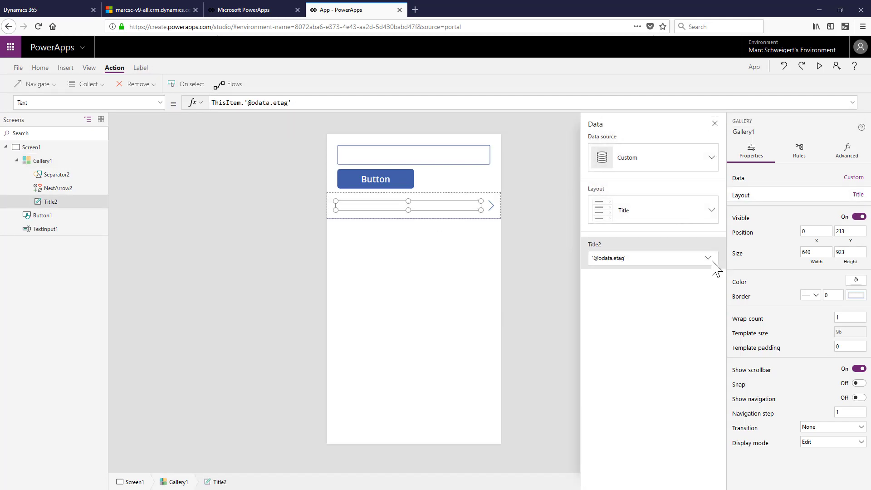
{"action": "left_click", "coordinate": [711, 267]}
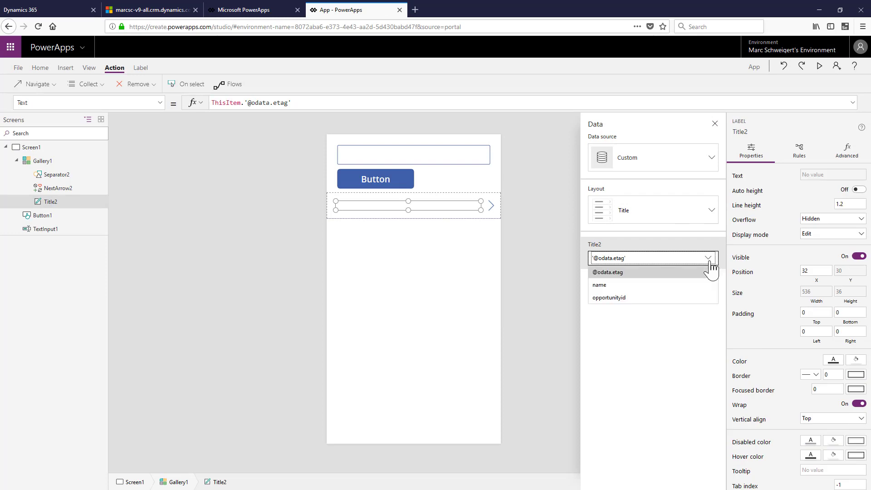
{"action": "left_click", "coordinate": [638, 287]}
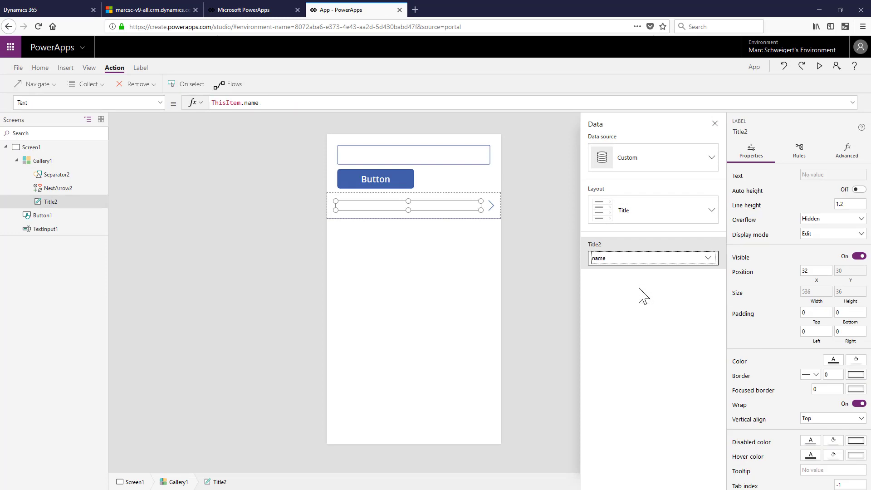
Preview the app and run the opportunity search once with an empty search box and once with Imp.
{"action": "left_click", "coordinate": [819, 66]}
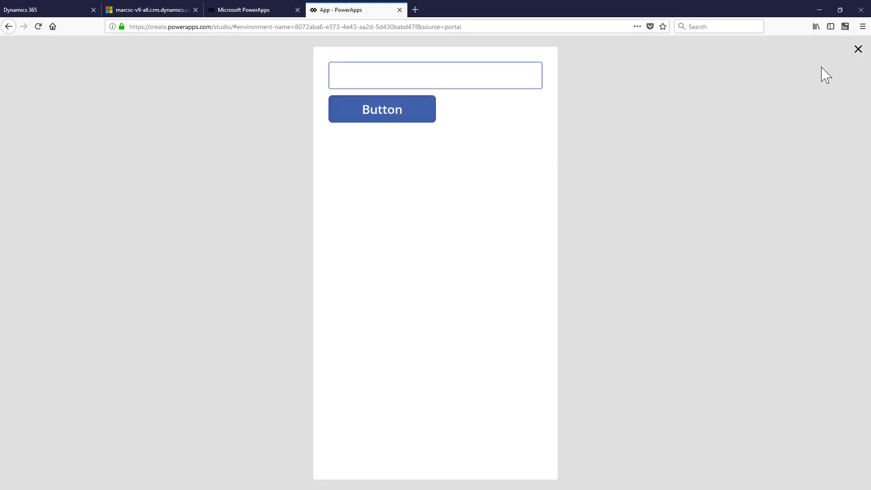
{"action": "left_click", "coordinate": [421, 115]}
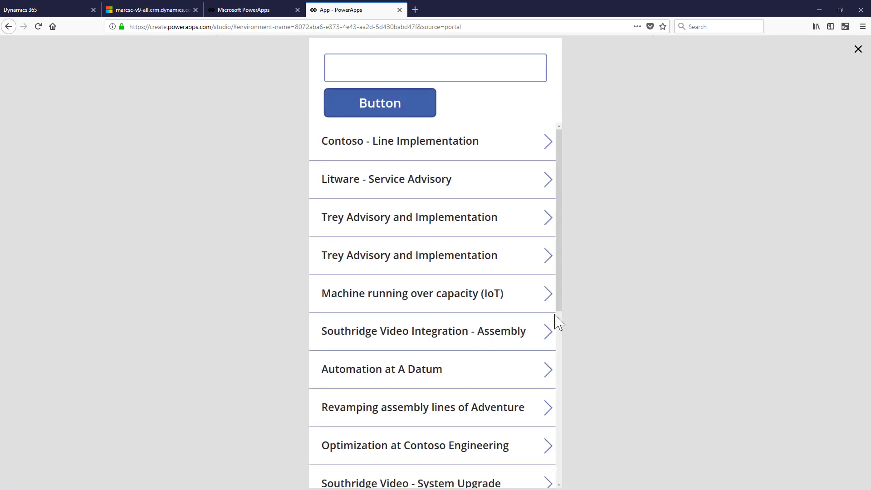
{"action": "left_click", "coordinate": [450, 74]}
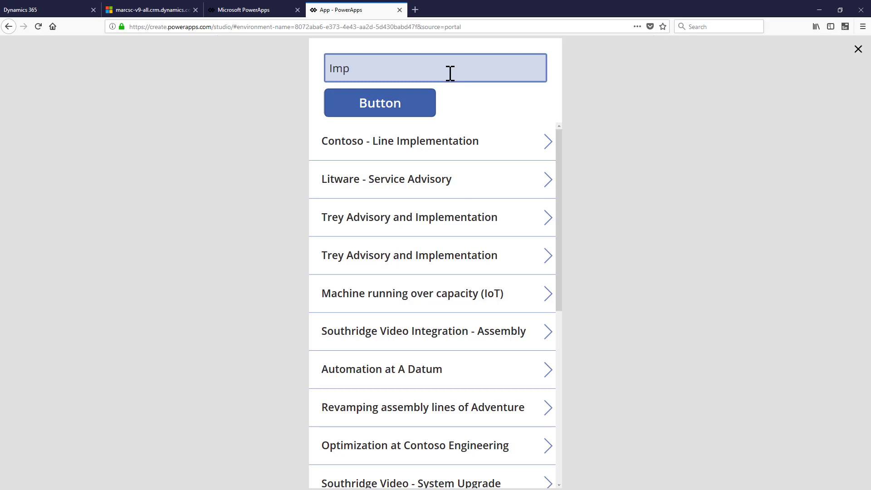
{"action": "left_click", "coordinate": [378, 109]}
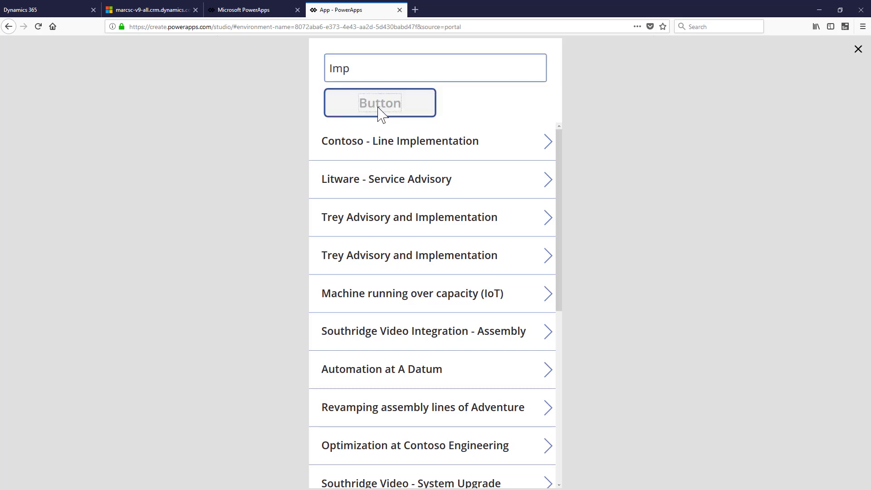
Replace the search text with Contoso, run the opportunity search and exit the app preview.
{"action": "left_click", "coordinate": [368, 73]}
{"action": "left_click", "coordinate": [338, 69]}
{"action": "double_click", "coordinate": [338, 68]}
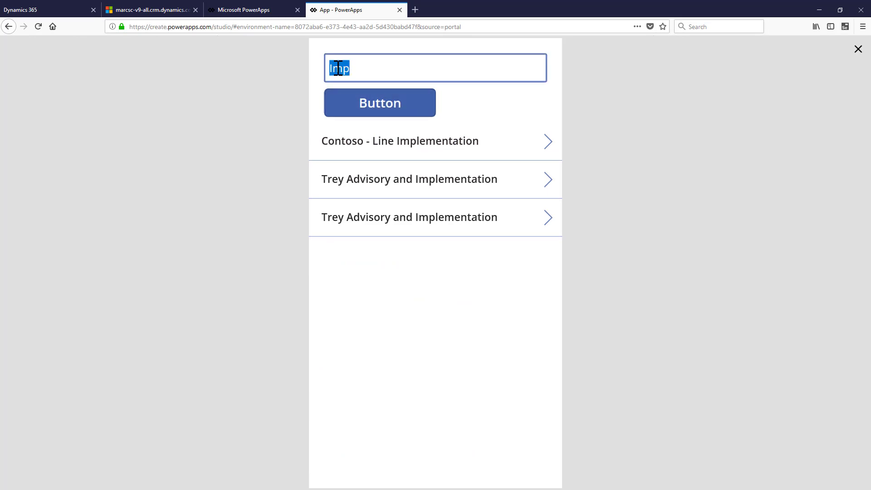
{"action": "type", "text": "Contoso"}
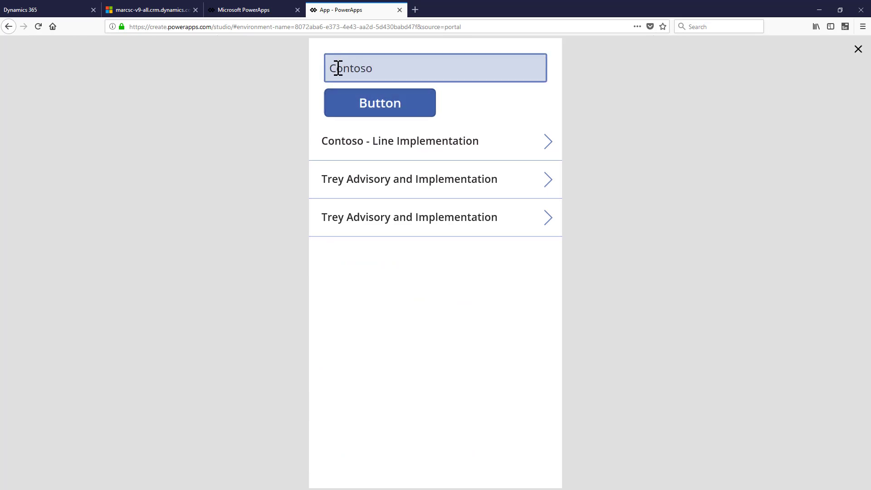
{"action": "left_click", "coordinate": [402, 111]}
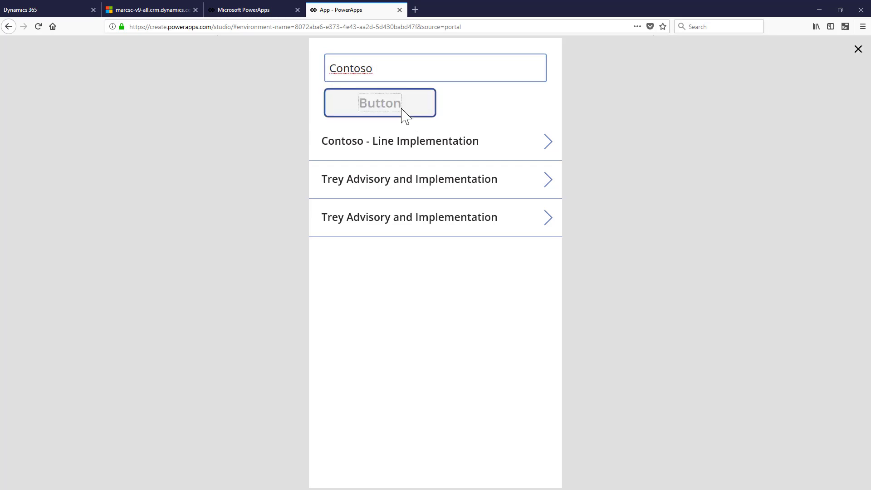
{"action": "left_click", "coordinate": [858, 51]}
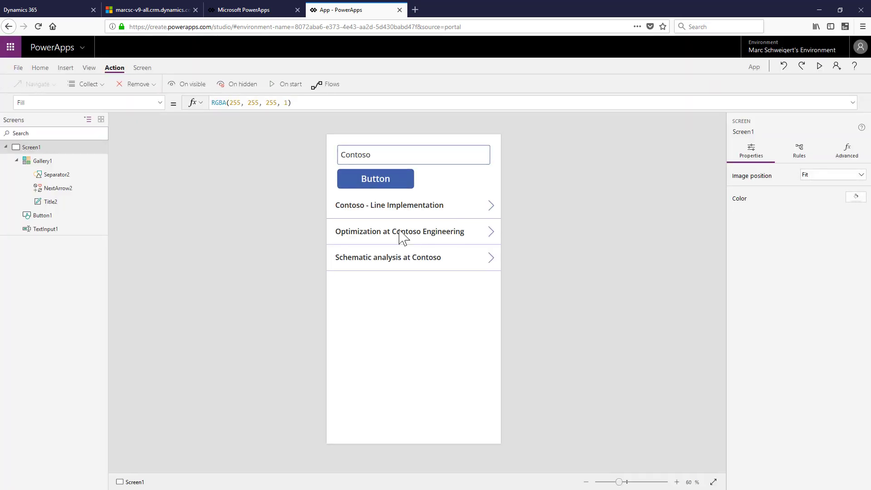
Open the Get Opportunities flow associated with Button1 for editing and examine its GetOpportunties request and Response actions.
{"action": "left_click", "coordinate": [356, 183]}
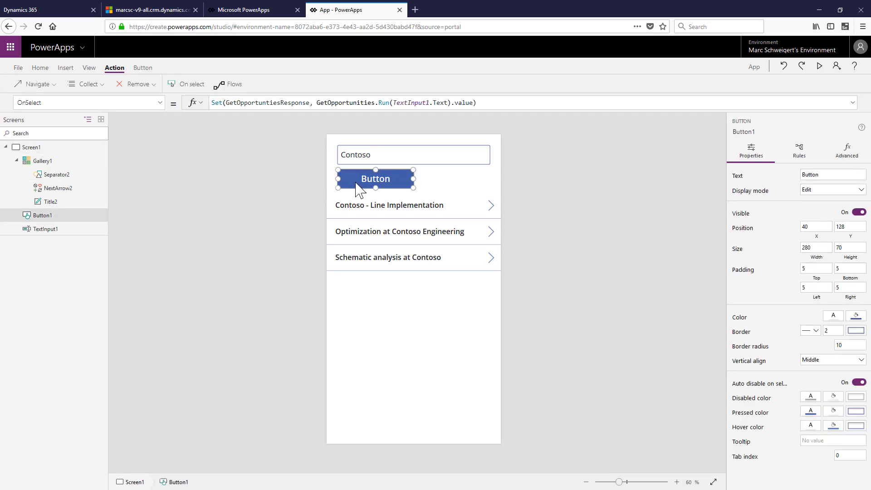
{"action": "left_click", "coordinate": [227, 86]}
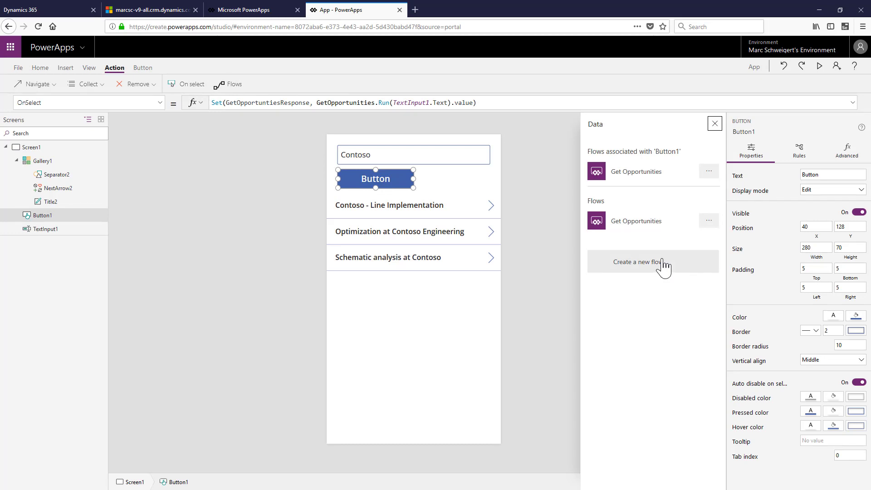
{"action": "left_click", "coordinate": [708, 172]}
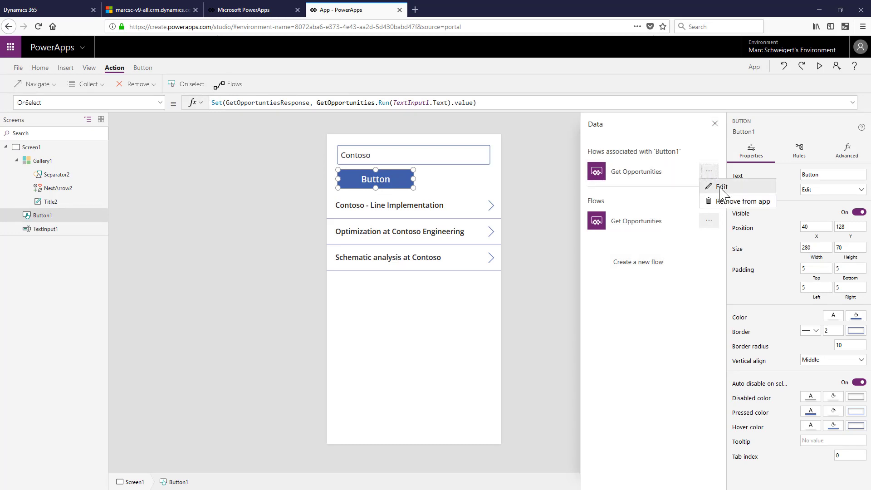
{"action": "left_click", "coordinate": [721, 187]}
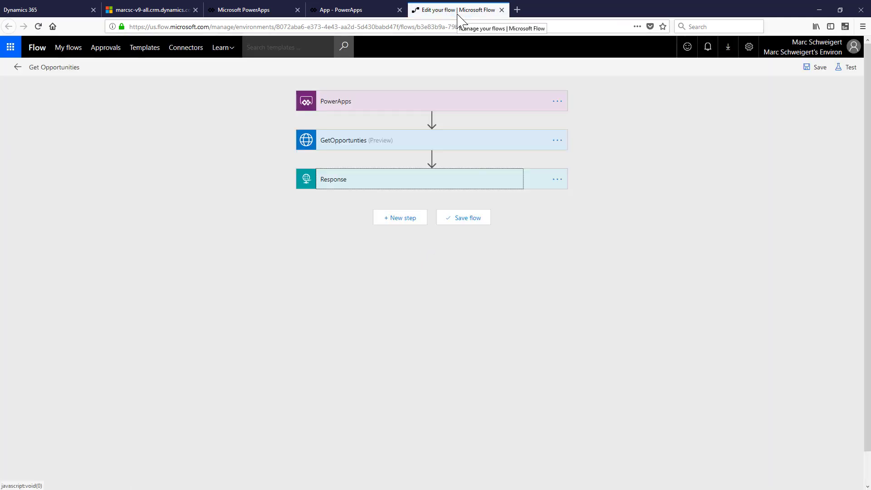
{"action": "left_click", "coordinate": [465, 146]}
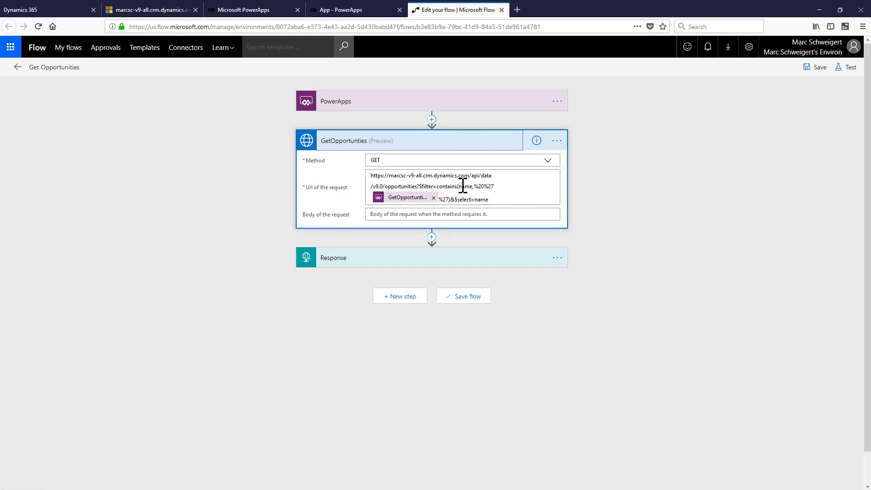
{"action": "left_click", "coordinate": [444, 259]}
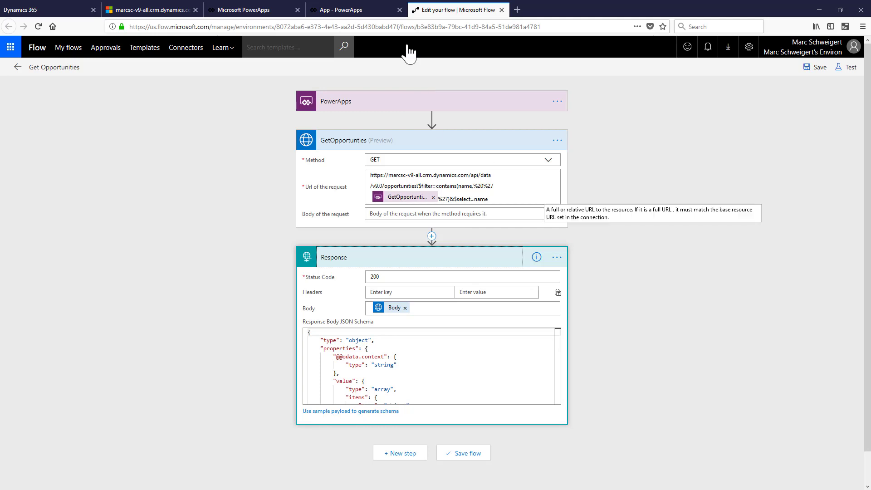
Return to the PowerApps app, browse the connectors available for a new data connection, and compare them with the flow's HTTP setup.
{"action": "left_click", "coordinate": [340, 9]}
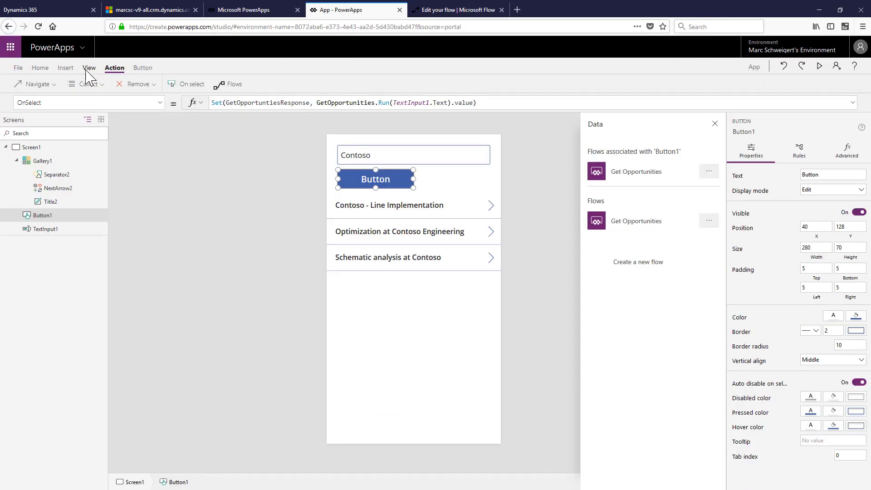
{"action": "left_click", "coordinate": [89, 68]}
{"action": "left_click", "coordinate": [45, 84]}
{"action": "left_click", "coordinate": [149, 120]}
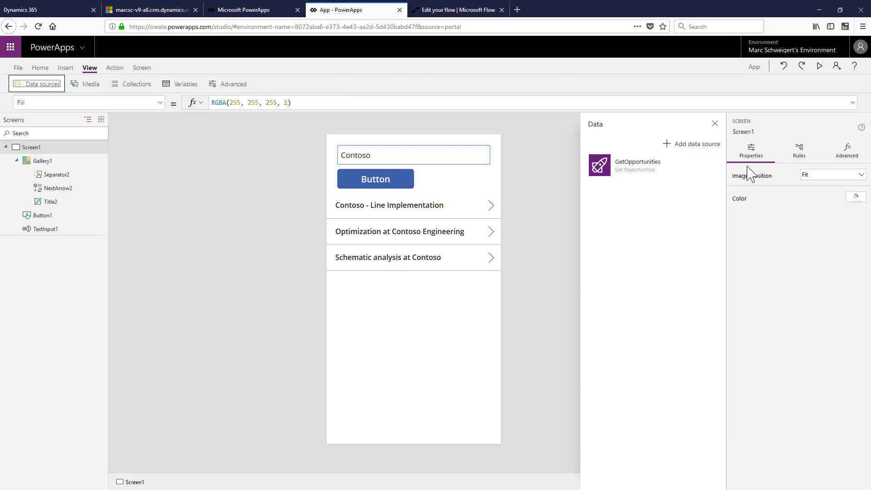
{"action": "left_click", "coordinate": [680, 145]}
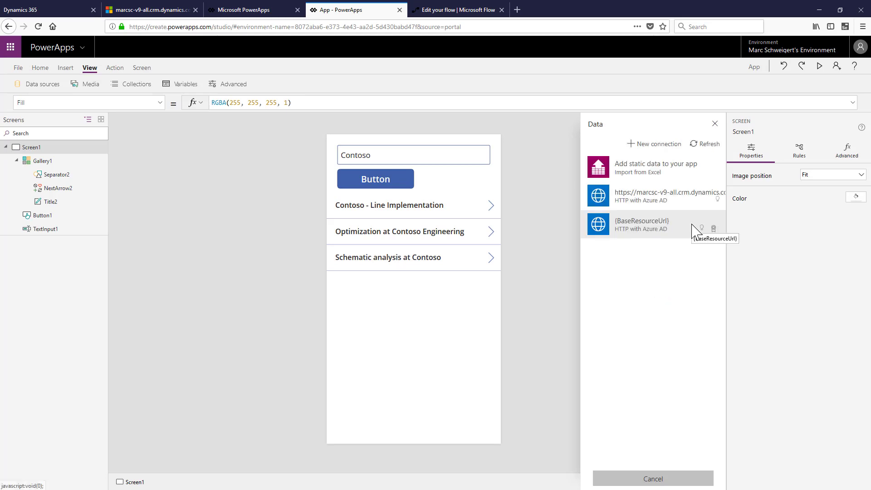
{"action": "left_click", "coordinate": [659, 144]}
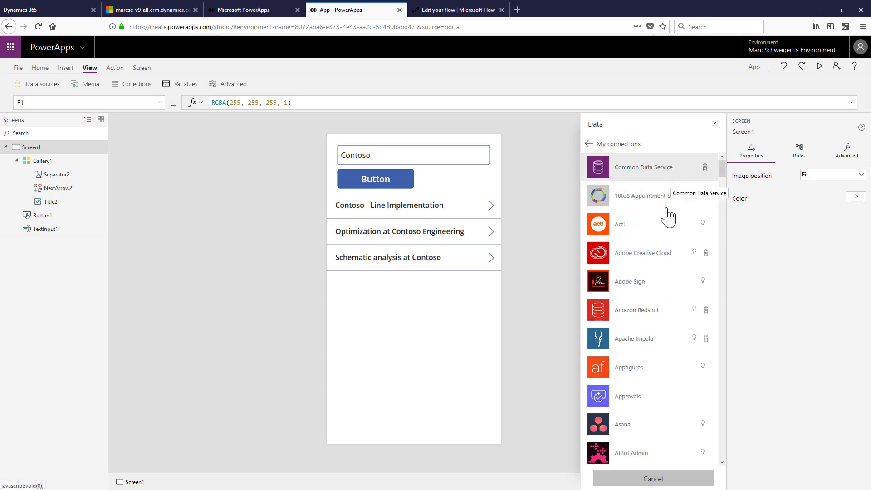
{"action": "scroll", "coordinate": [670, 263], "scroll_direction": "down", "scroll_amount": 1}
{"action": "scroll", "coordinate": [669, 263], "scroll_direction": "up", "scroll_amount": 1}
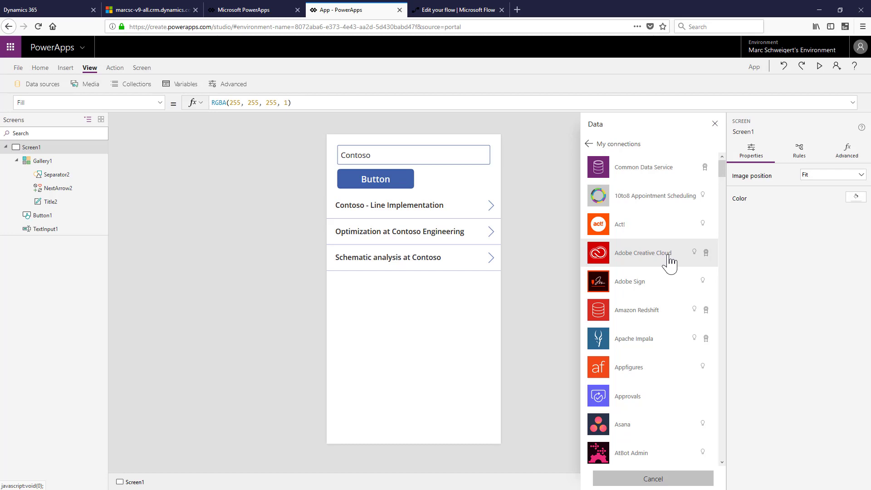
{"action": "left_click", "coordinate": [456, 11]}
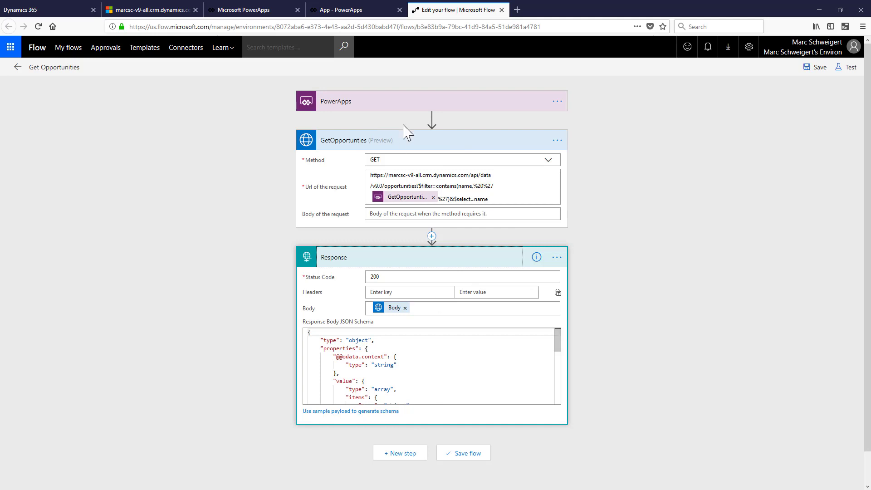
{"action": "left_click", "coordinate": [344, 10]}
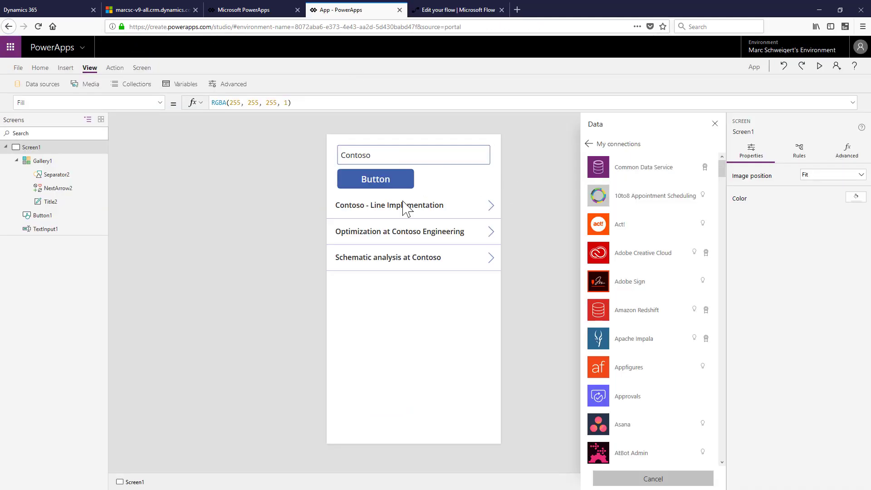